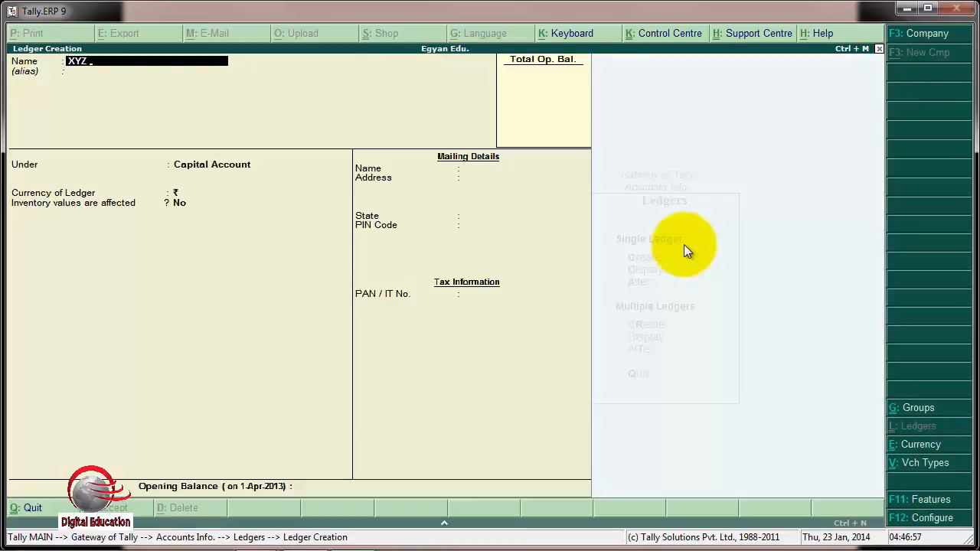
Name the new ledger XYZ Ltd and place it under the Sundry Creditors group.
type("Ltd")
key("Return")
key("Return")
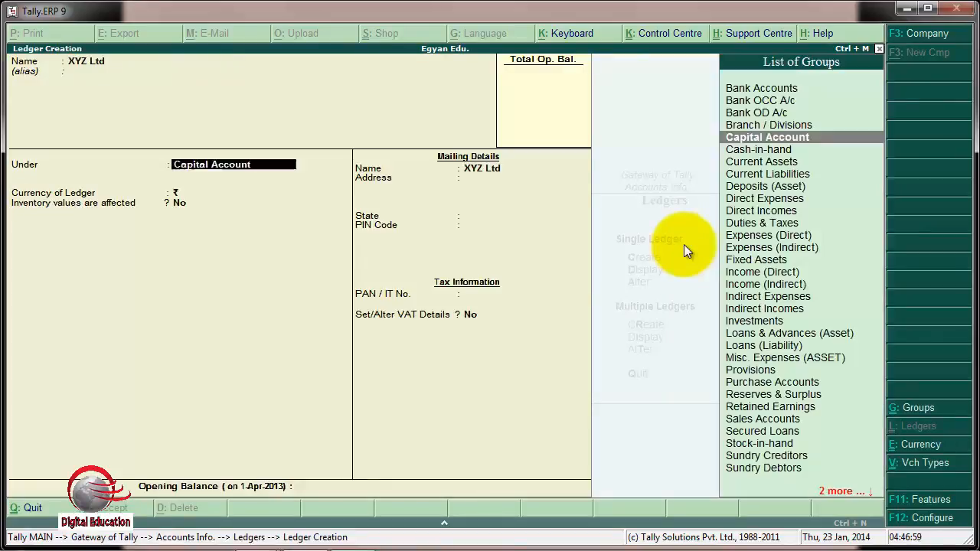
type("Su")
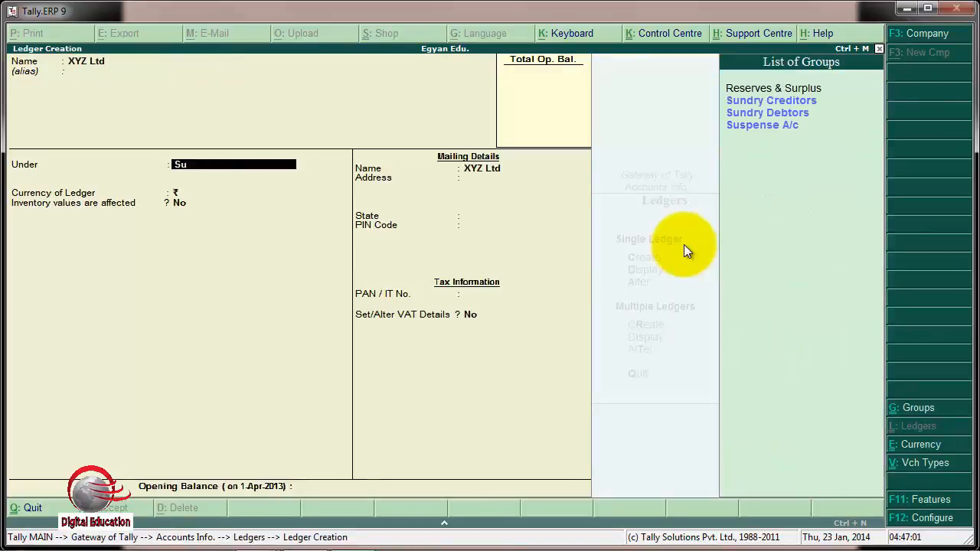
key("Return")
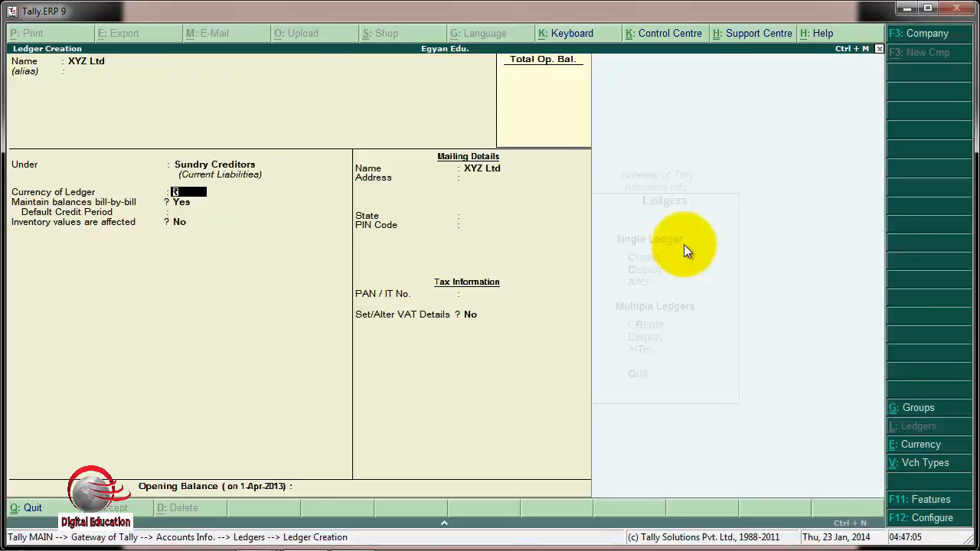
Set the XYZ Ltd ledger's mailing state to Gujarat, keep the other fields at their defaults, and save the ledger.
key("Return")
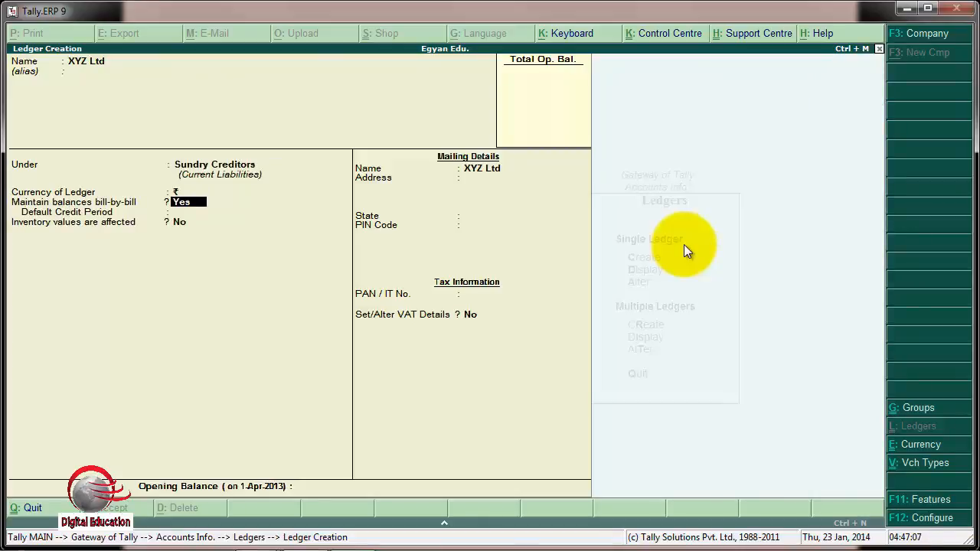
key("Return")
key("Return")
key("Return")
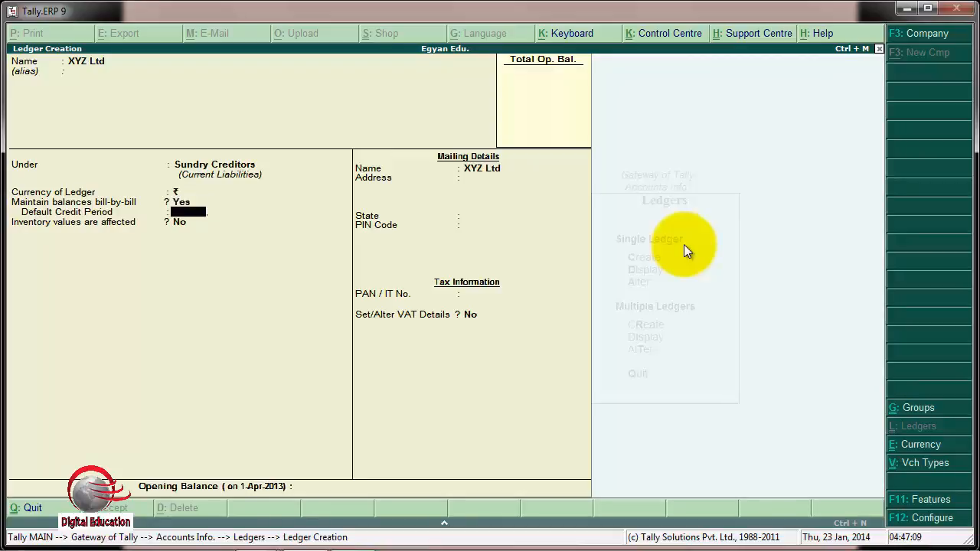
key("Return")
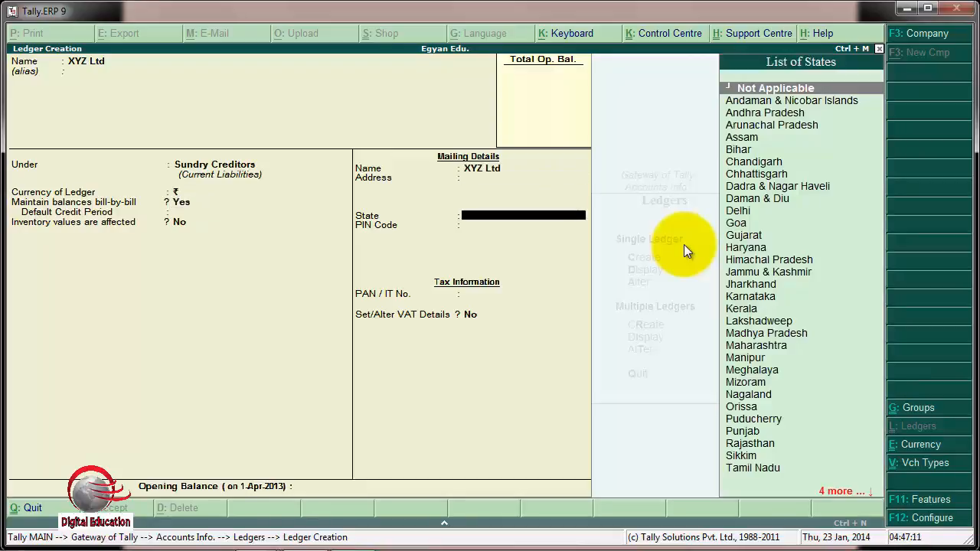
type("gu")
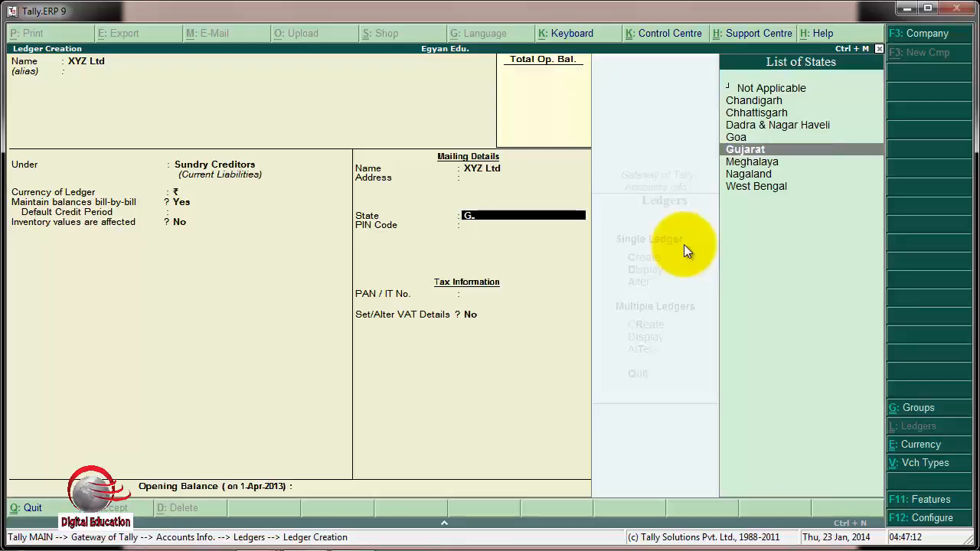
key("Return")
key("Return")
key("Return")
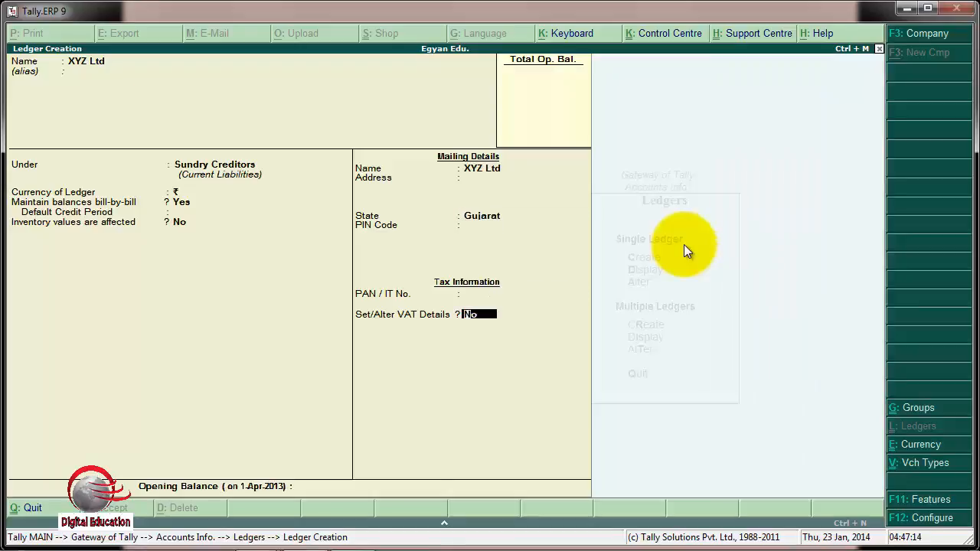
key("Return")
key("Return")
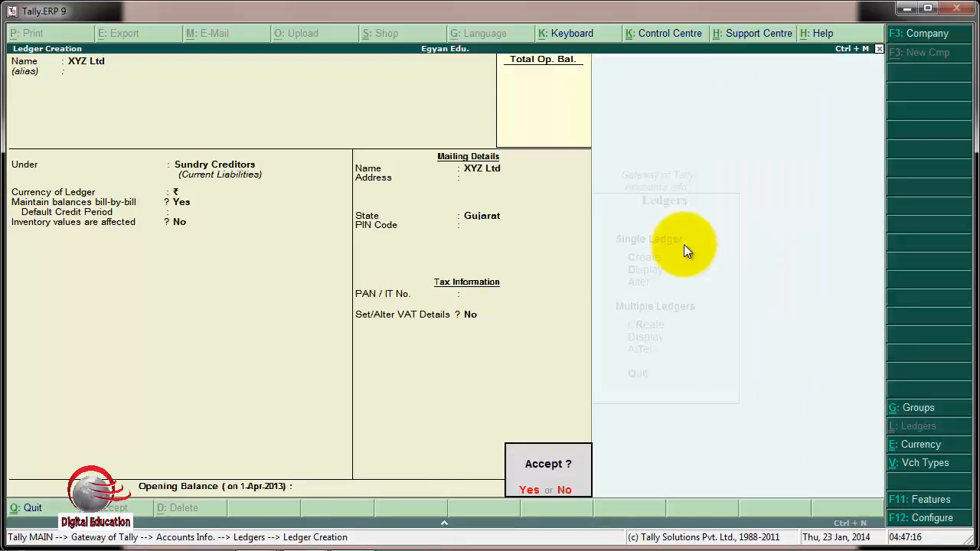
key("Return")
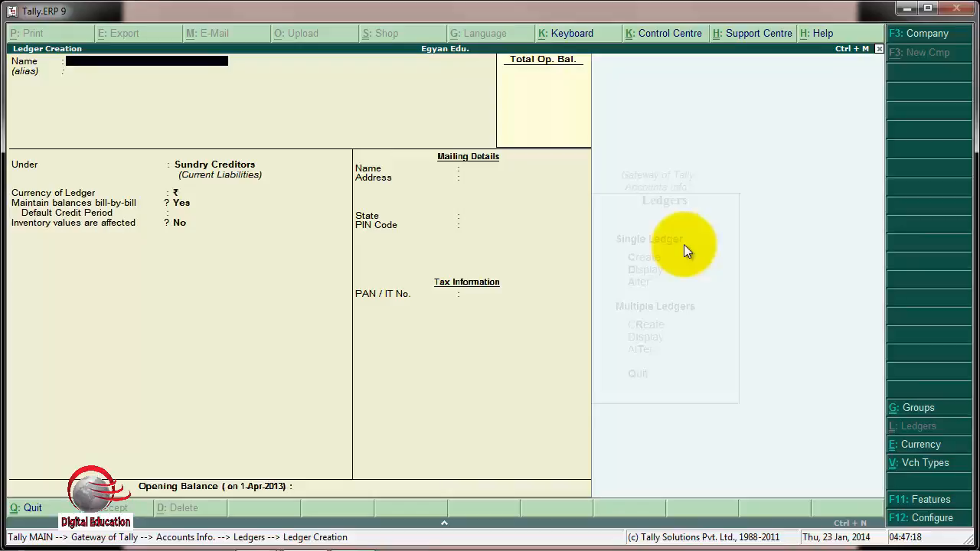
Start a ledger named Purchase @ 12.5% under Purchase Accounts, keeping inventory values affected set to Yes.
type("Purchase @ 12")
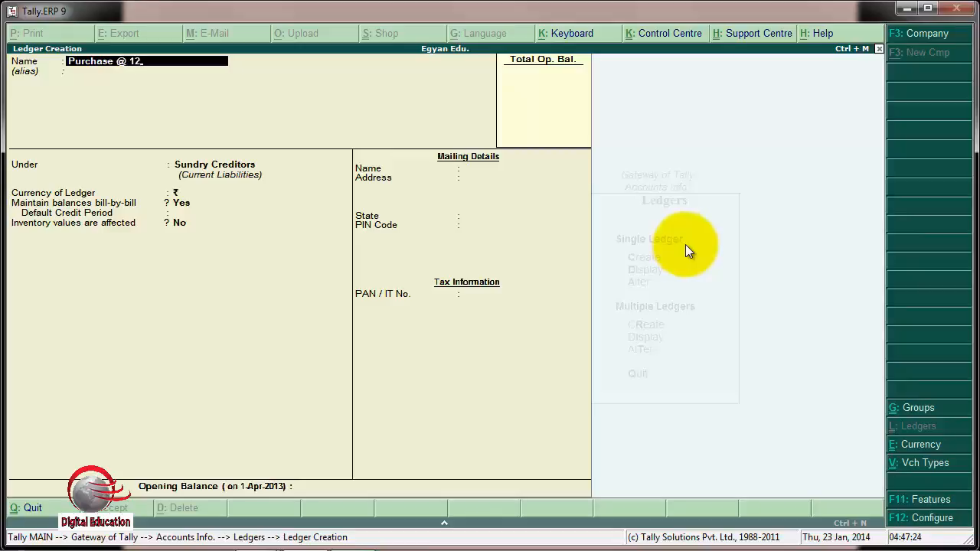
type(".5%")
key("Return")
key("Return")
type("p")
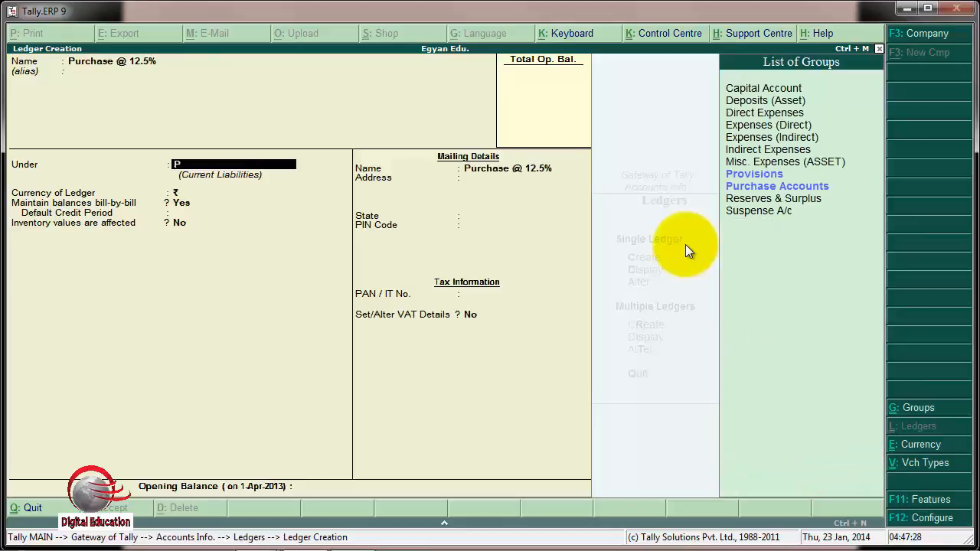
key("Down")
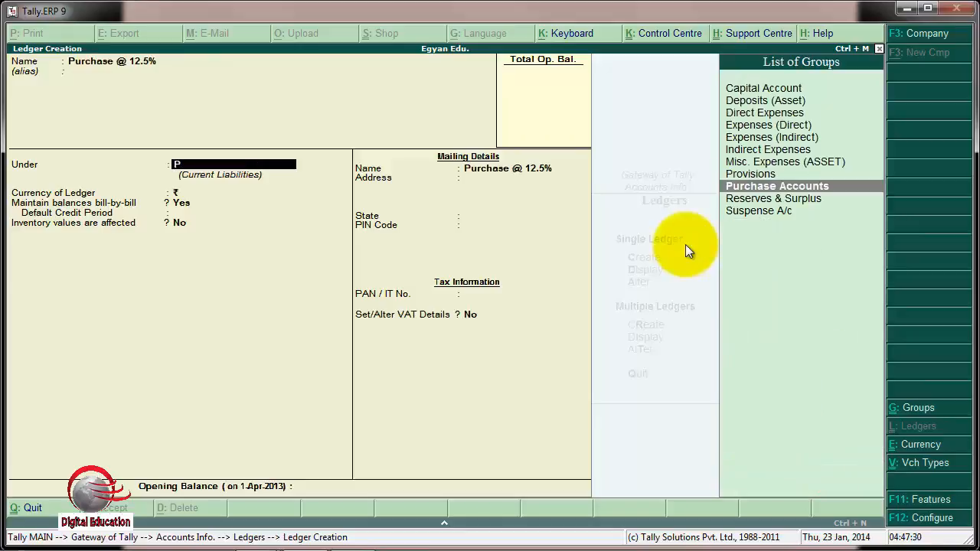
key("Return")
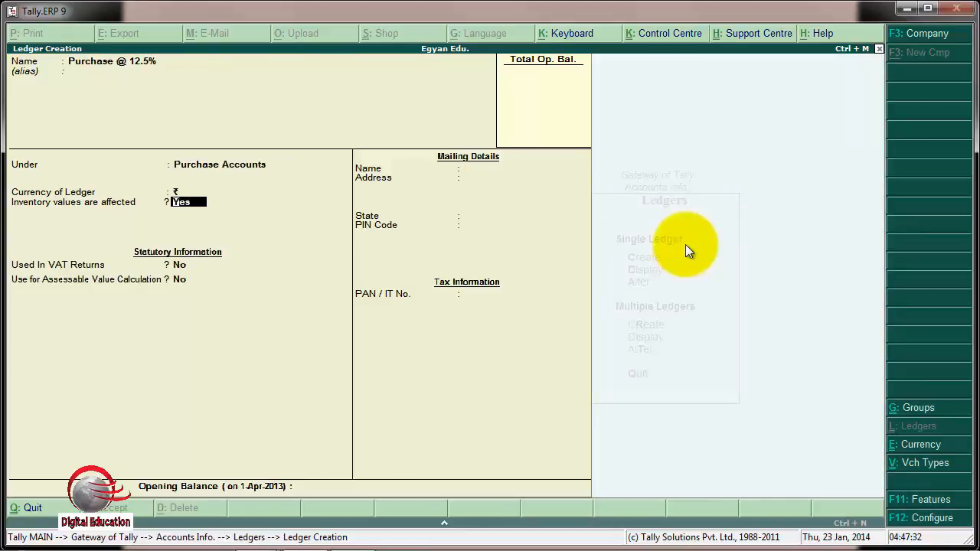
key("Return")
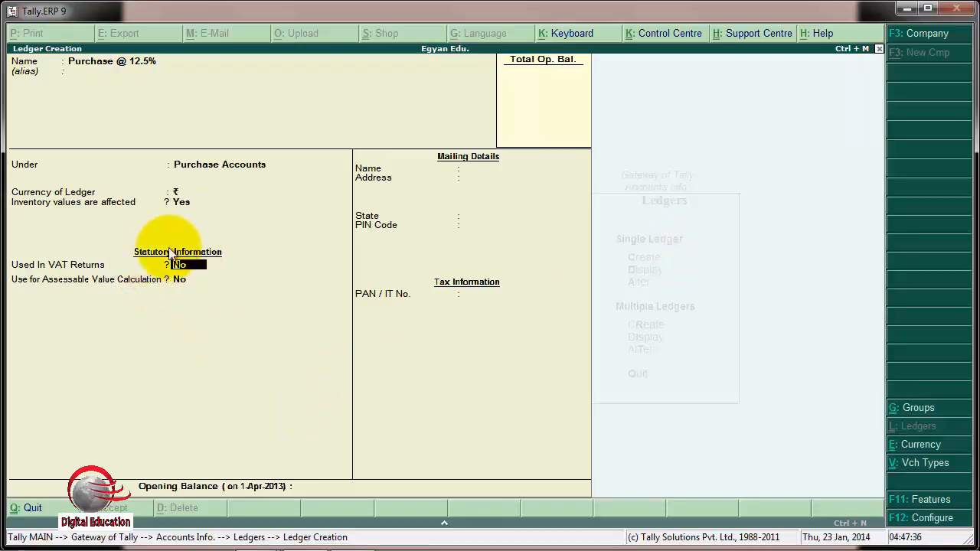
Enable use in VAT returns for the purchase ledger and assign the VAT/Tax class Purchases @ 12.5%.
type("yes")
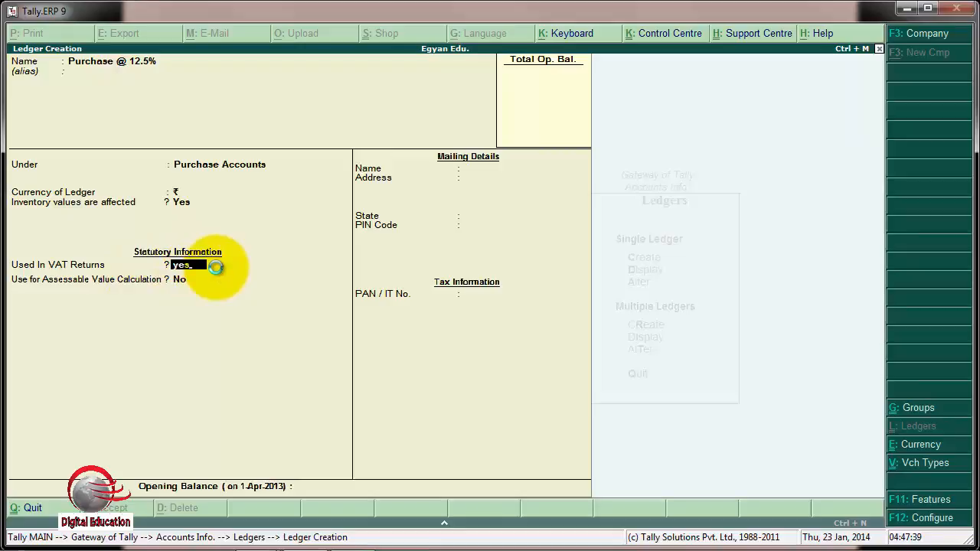
key("Return")
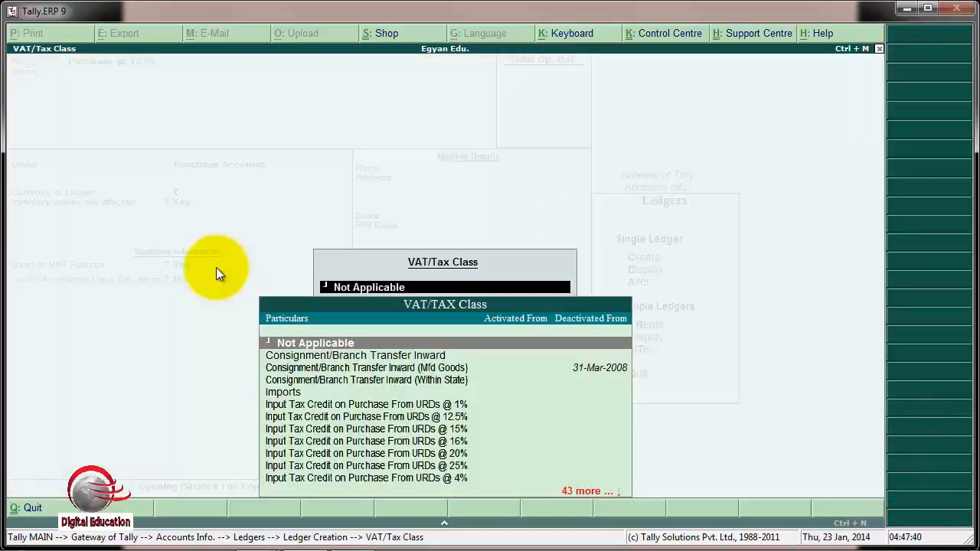
type("P")
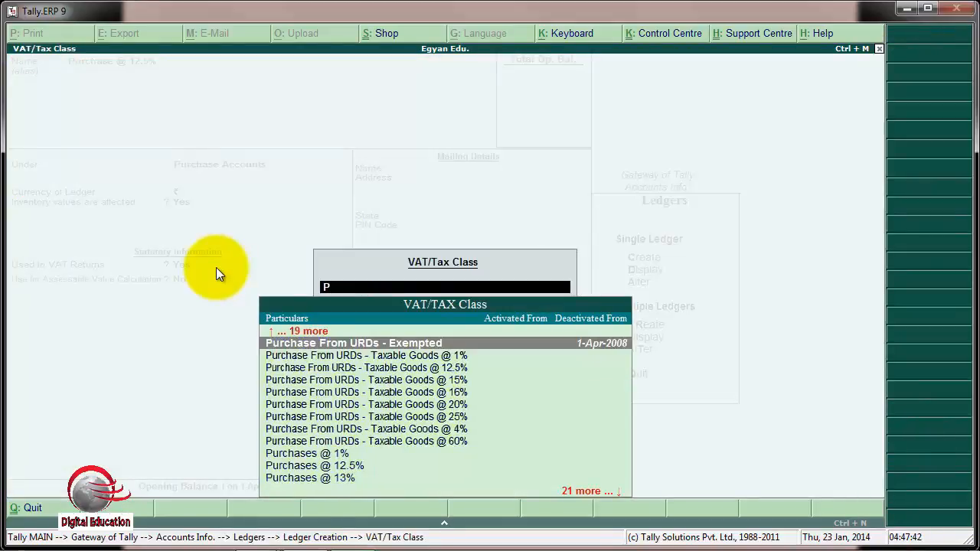
key("Down")
key("Down")
key("Down")
key("Down")
key("Down")
key("Down")
key("Down")
key("Down")
key("Down")
key("Down")
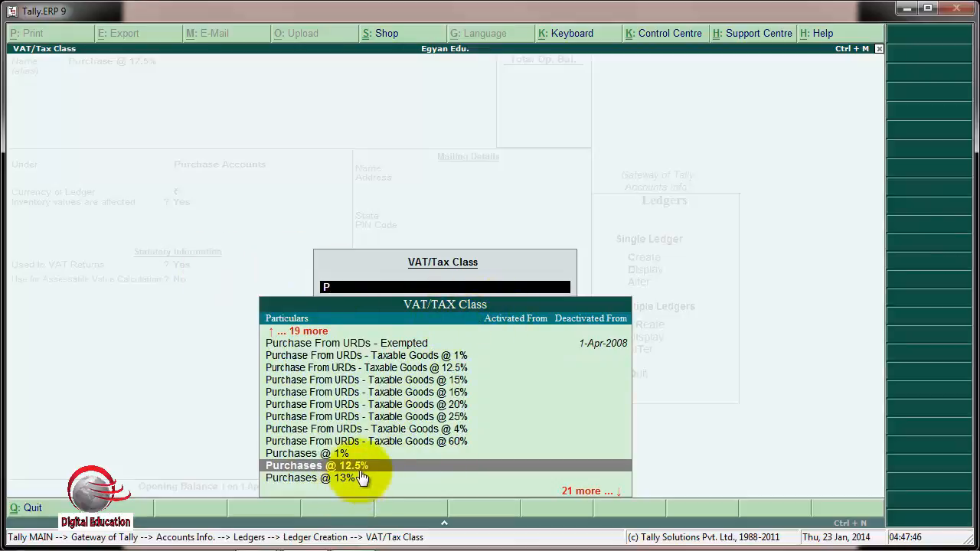
key("Return")
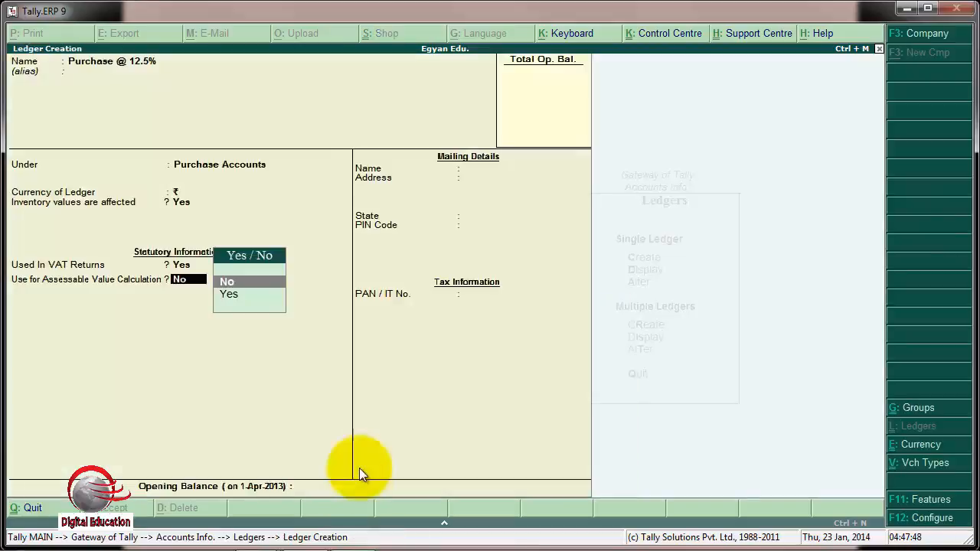
Leave assessable value calculation at No and save the Purchase @ 12.5% ledger.
key("Return")
key("Return")
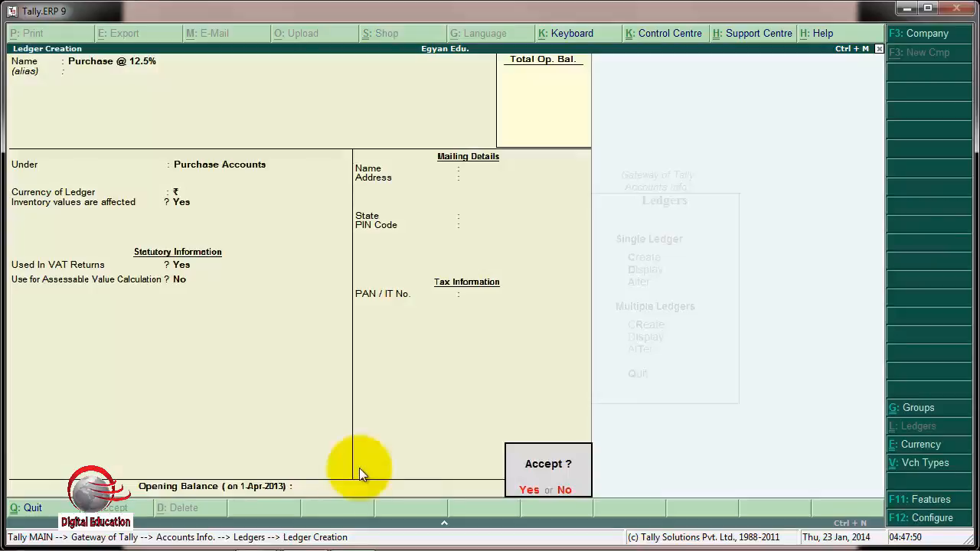
key("Return")
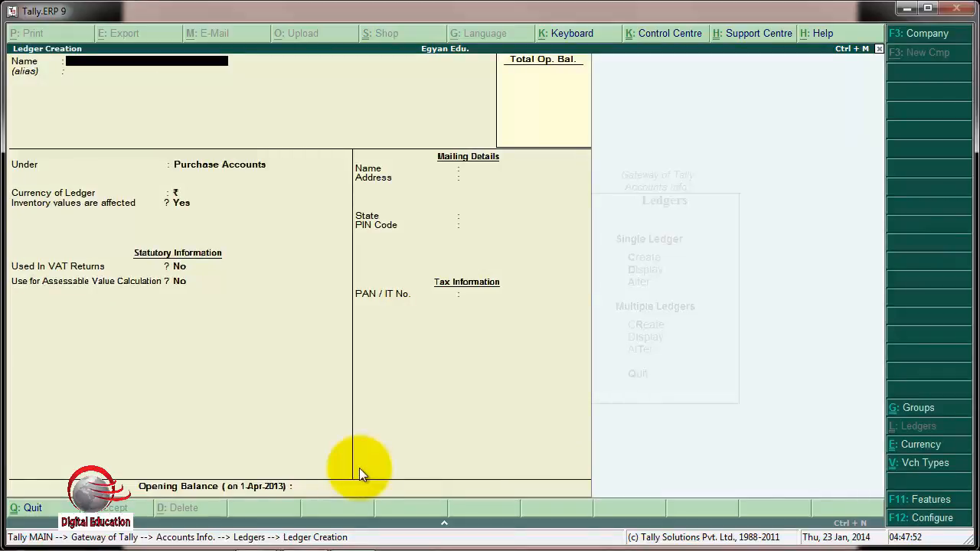
type("Input Va")
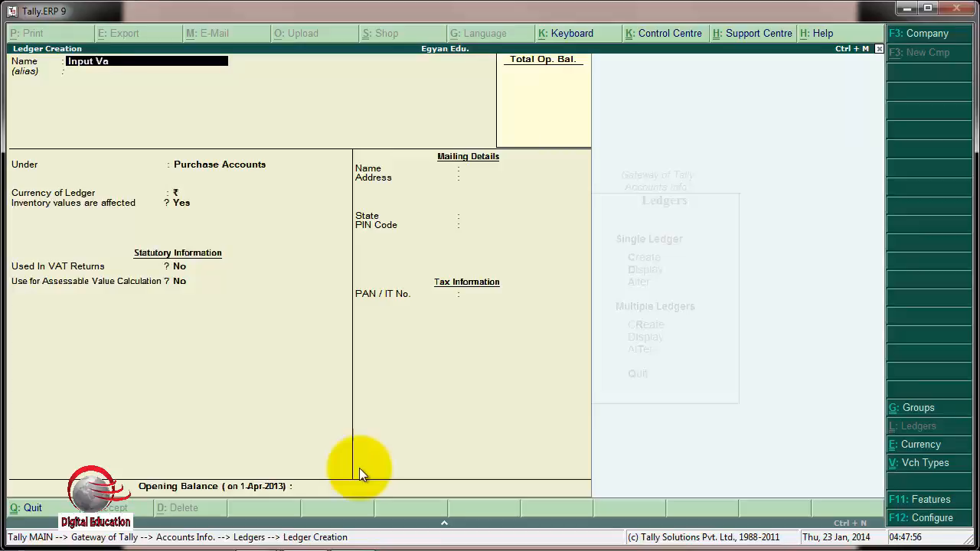
type("t @12.5%")
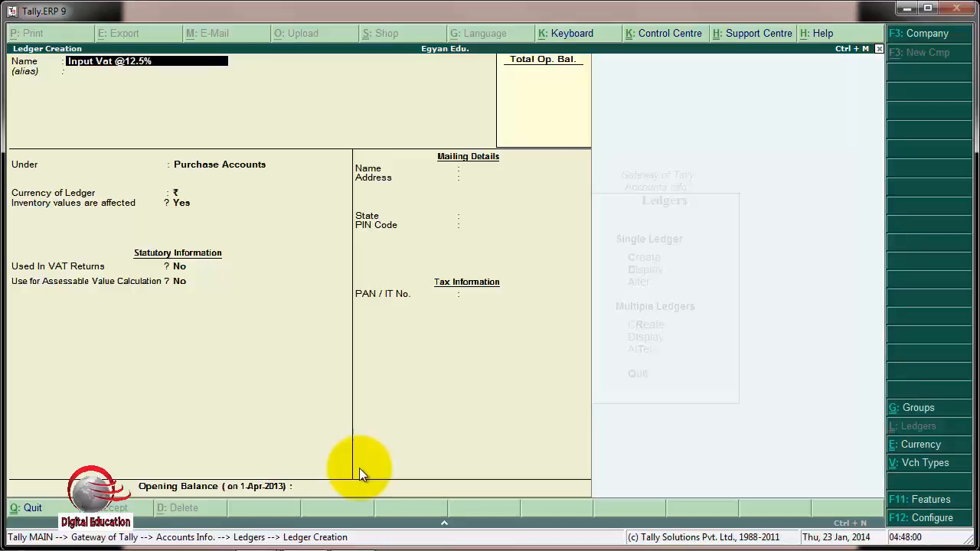
key("Return")
key("Return")
type("D")
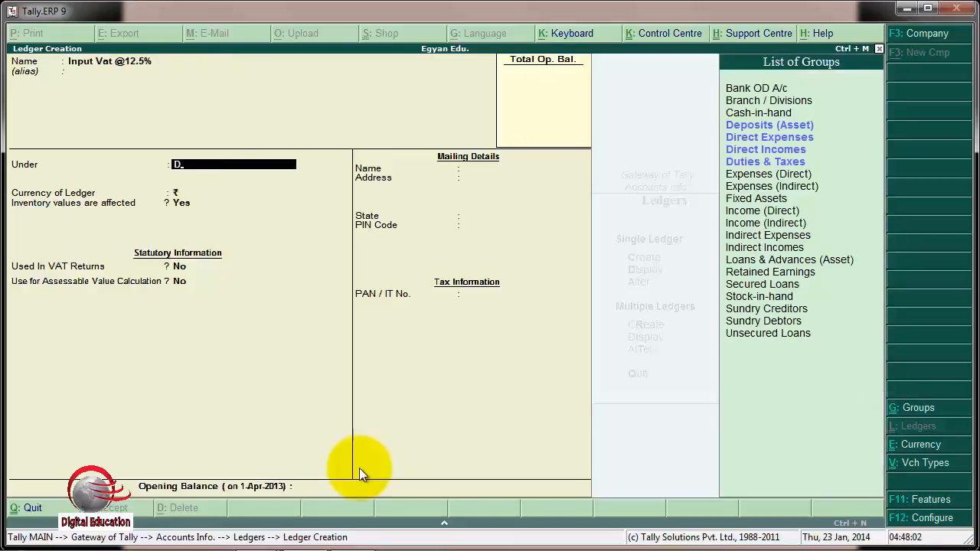
key("Down")
key("Down")
key("Down")
key("Return")
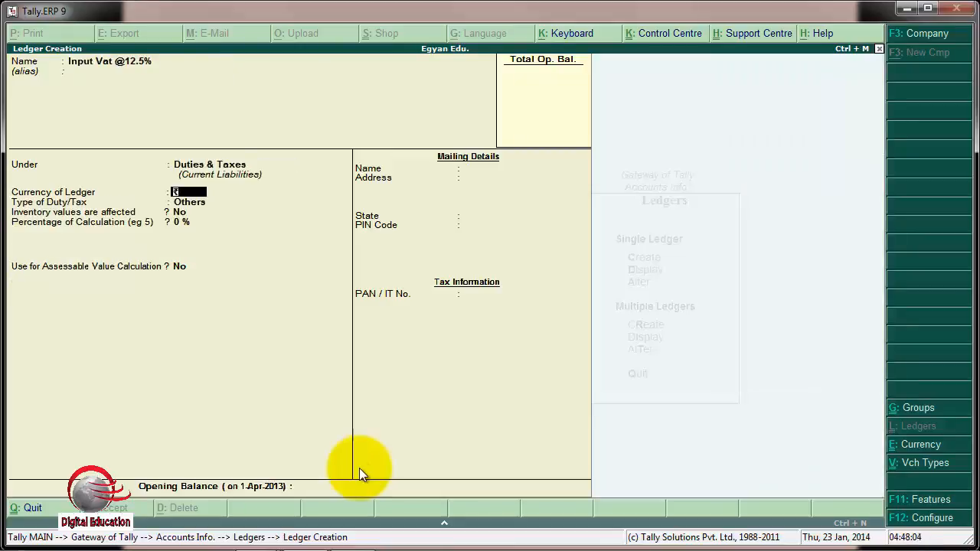
Set the tax ledger's type of duty/tax to VAT and its VAT sub type to Input VAT.
key("Return")
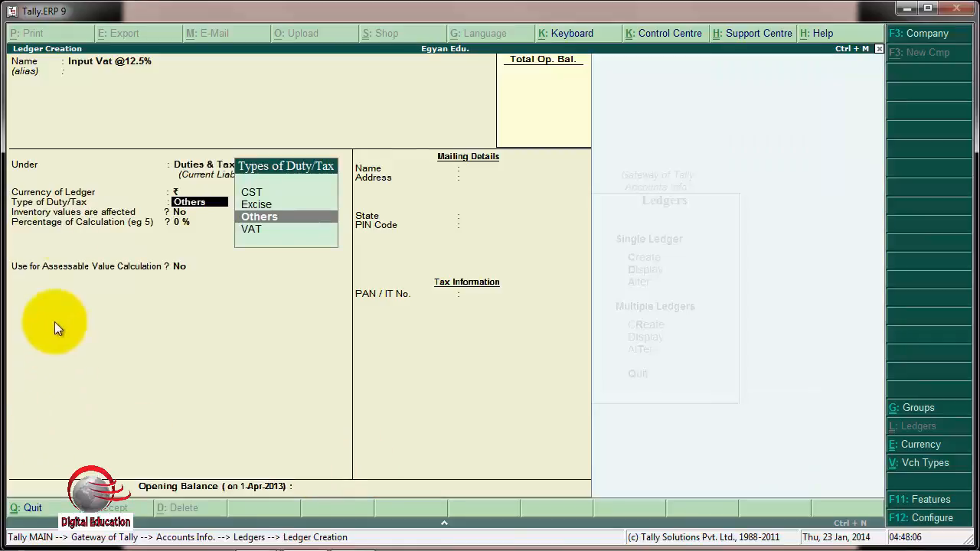
key("Down")
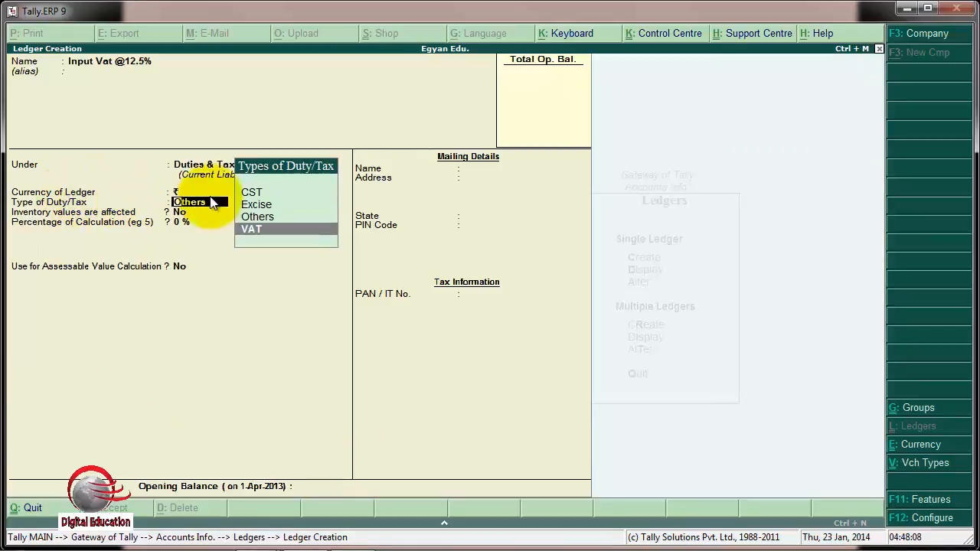
left_click(252, 231)
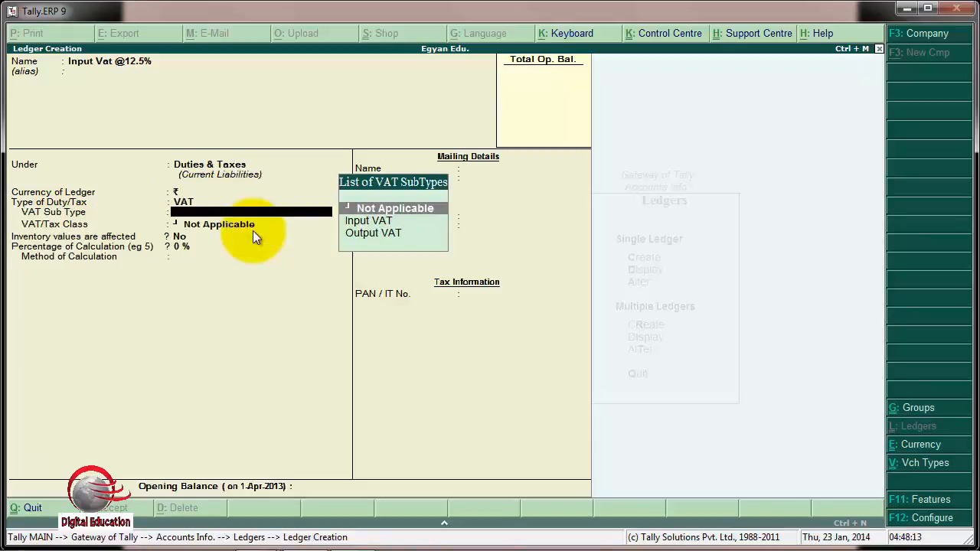
key("Down")
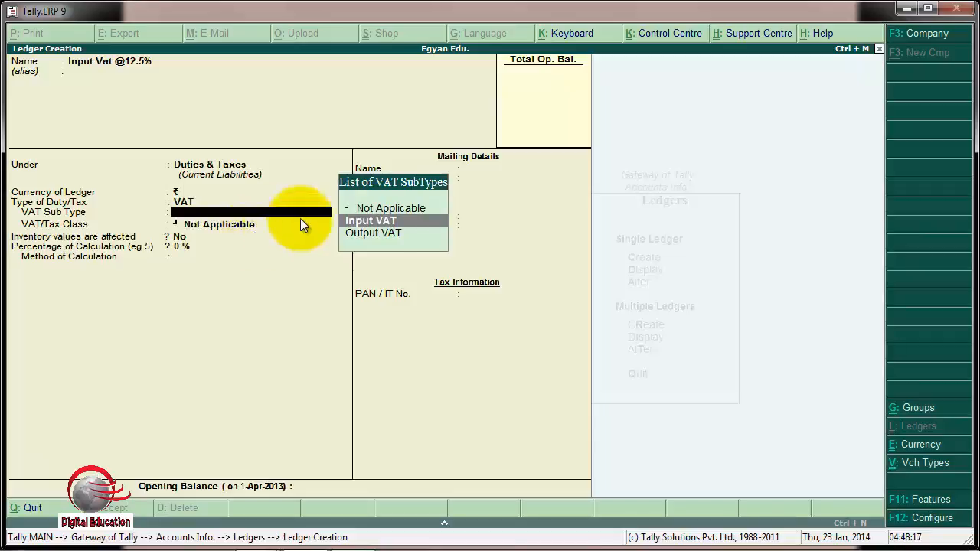
left_click(389, 216)
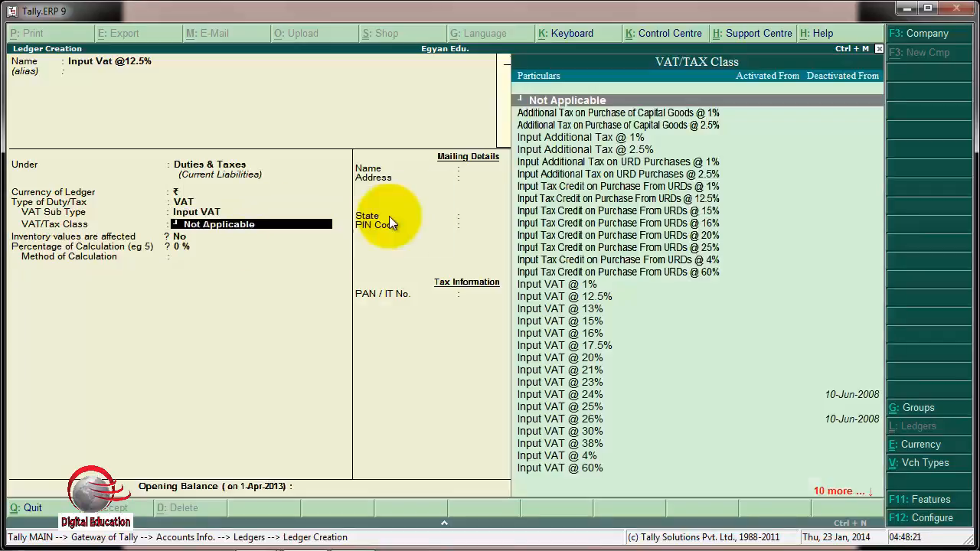
Assign the VAT/Tax class Input VAT @ 12.5% to the tax ledger.
type("I")
key("Down")
key("Down")
key("Down")
key("Down")
key("Down")
key("Down")
key("Down")
key("Down")
key("Down")
key("Down")
key("Down")
key("Down")
key("Down")
key("Down")
key("Down")
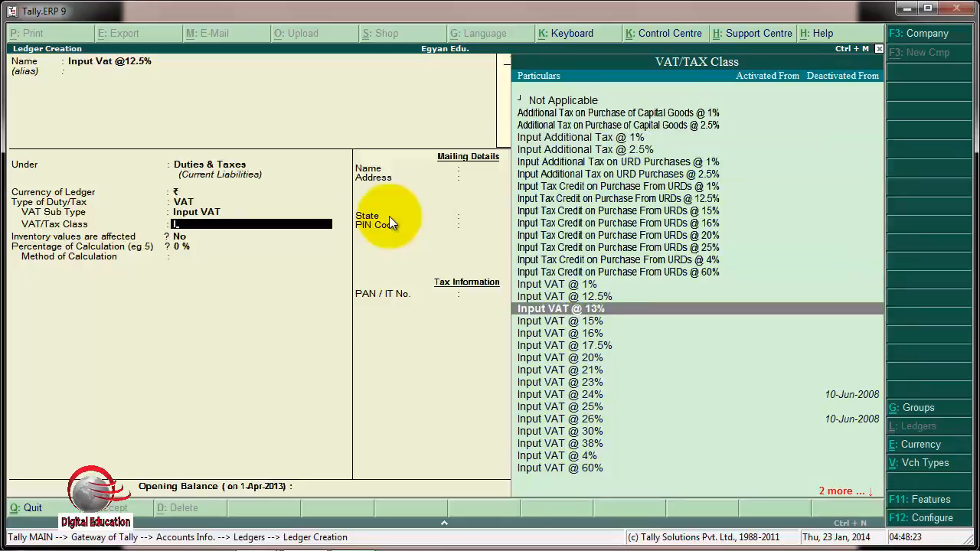
key("Up")
key("Return")
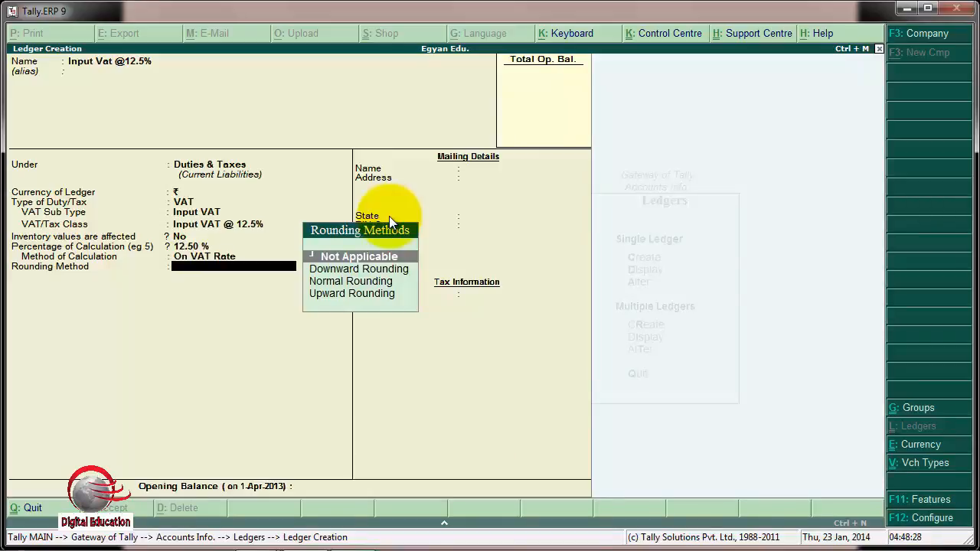
Set the tax ledger's rounding method to Normal Rounding and keep the rounding limit at 0.
key("Down")
key("Down")
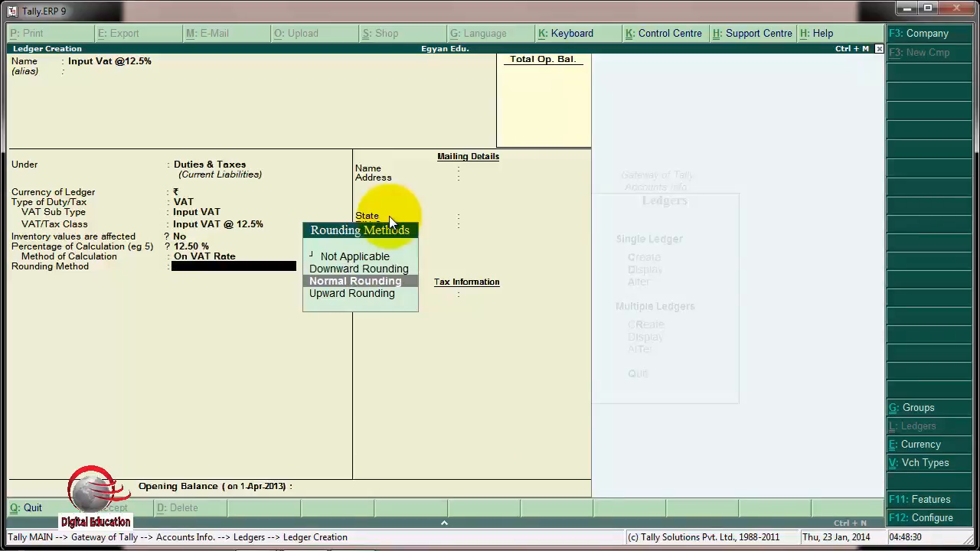
key("Return")
key("Return")
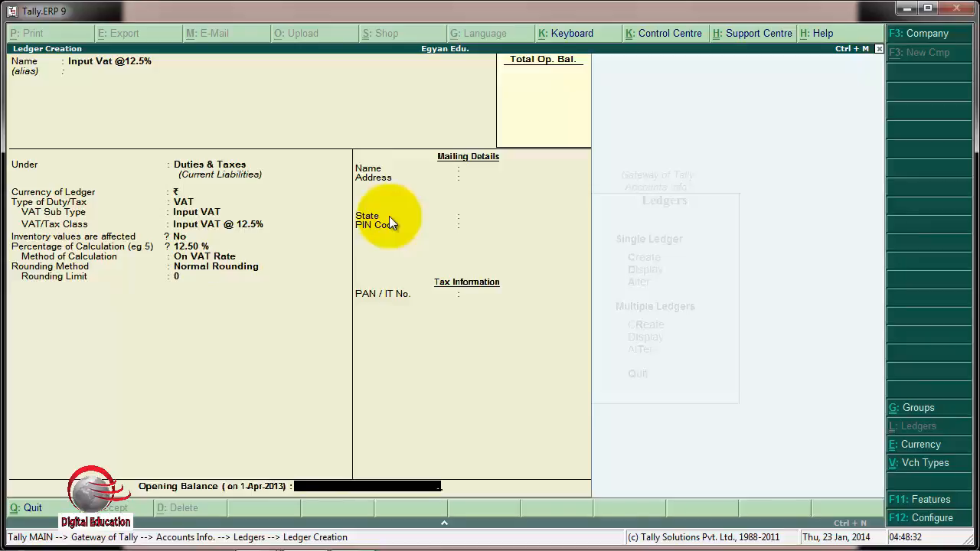
key("Return")
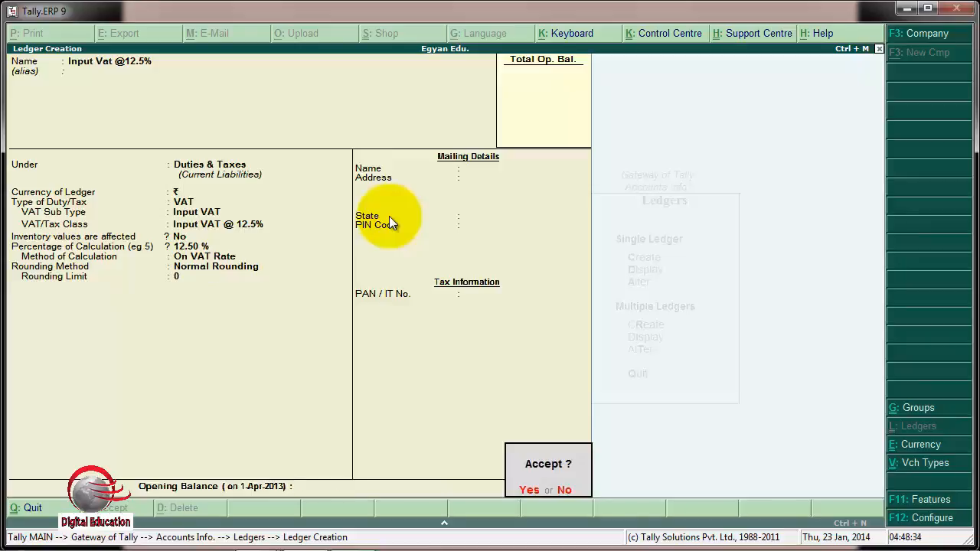
key("Return")
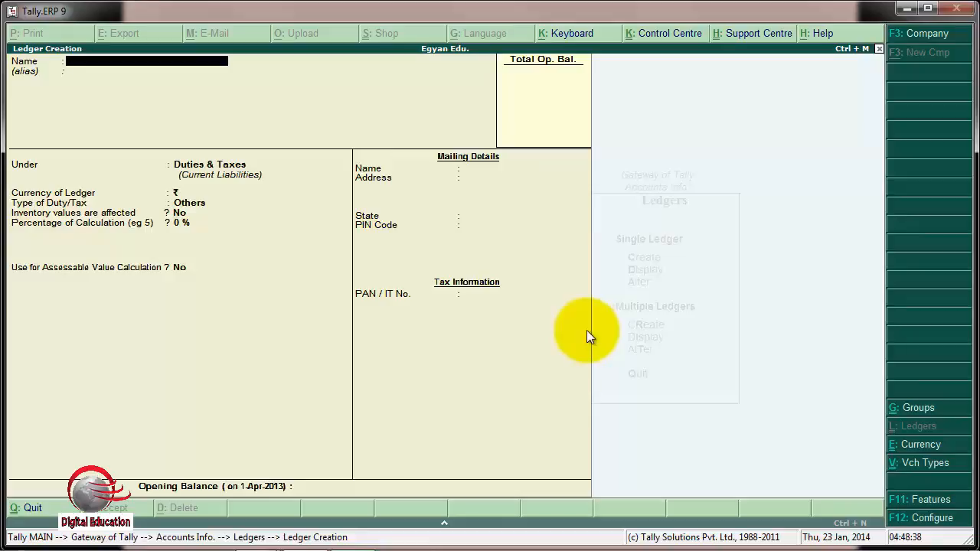
key("Escape")
key("Return")
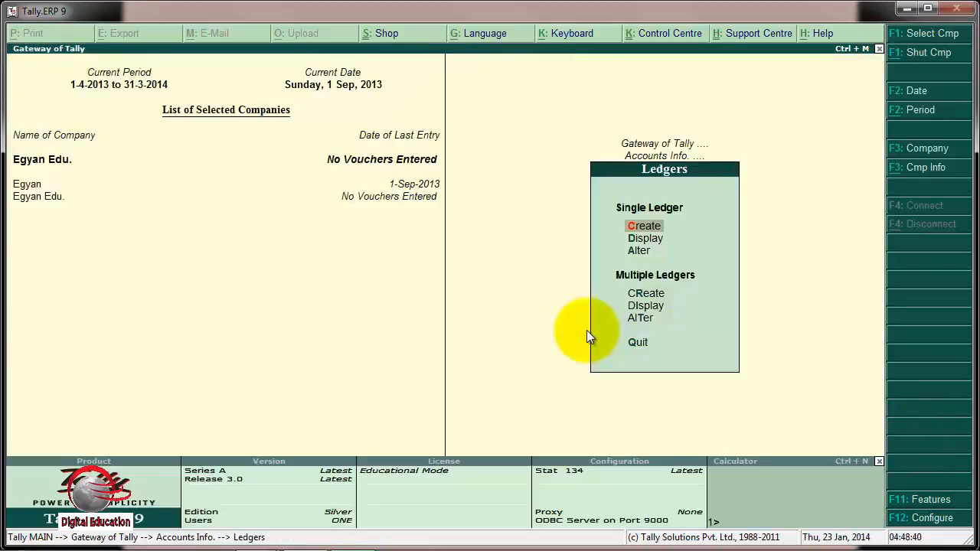
key("Escape")
key("Escape")
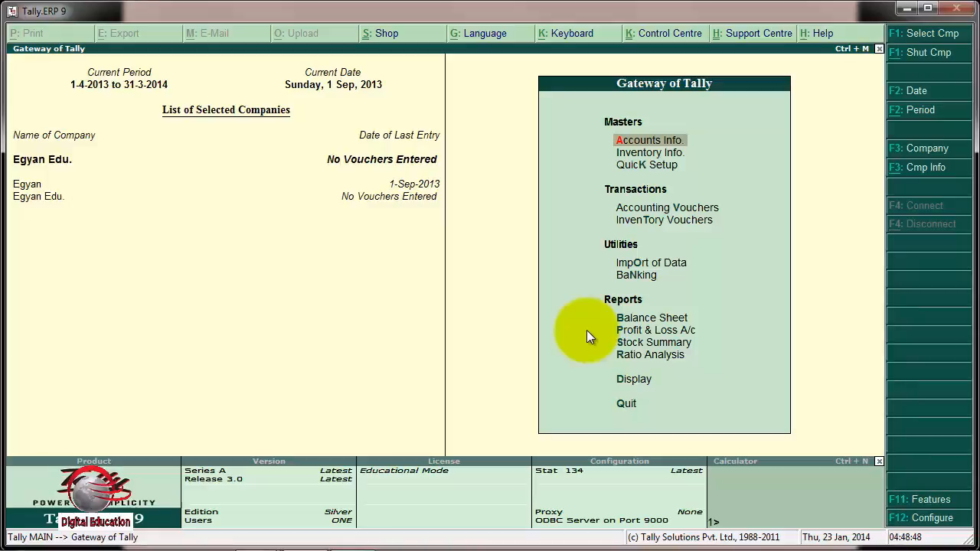
Start a new single stock item named Keyboard with no alias.
key("Down")
key("Return")
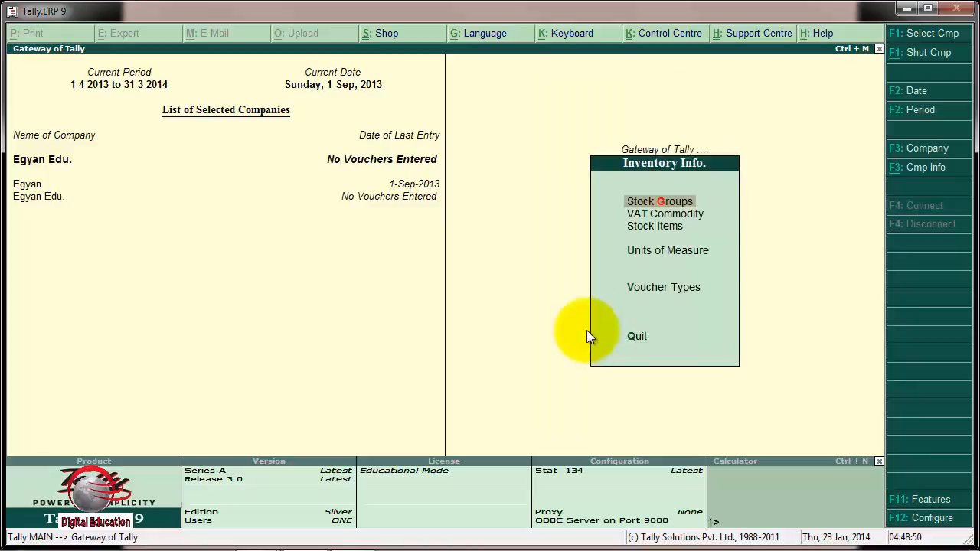
key("Down")
key("Down")
key("Return")
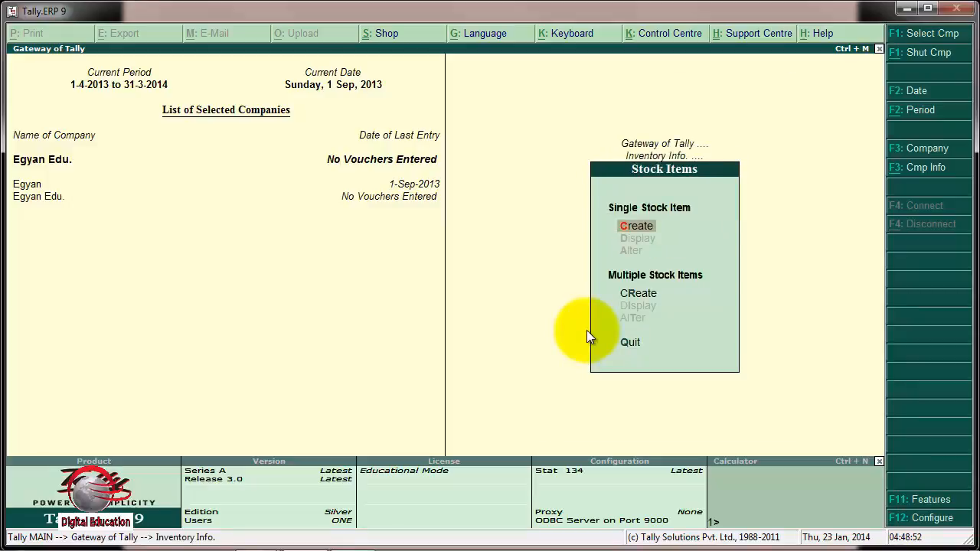
left_click(651, 226)
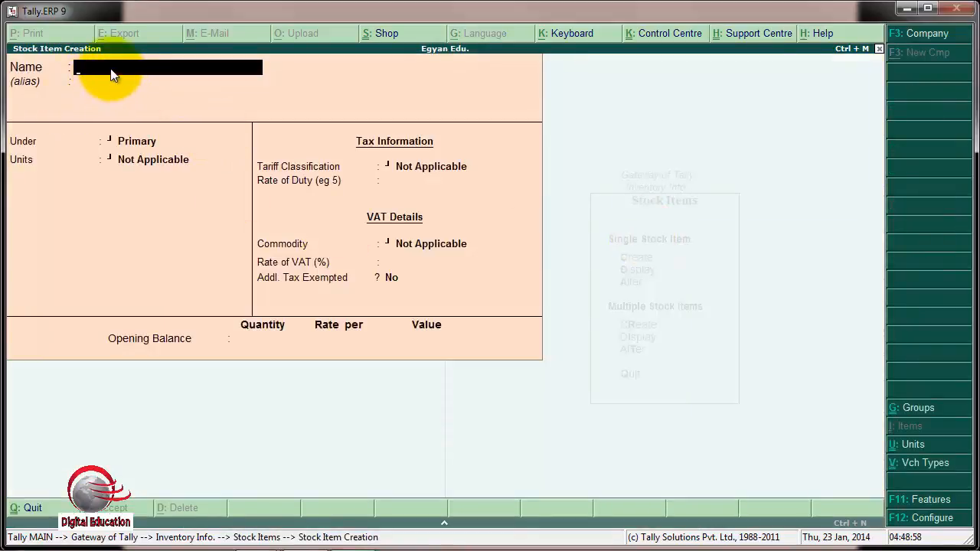
type("Keyboard")
key("Return")
key("Return")
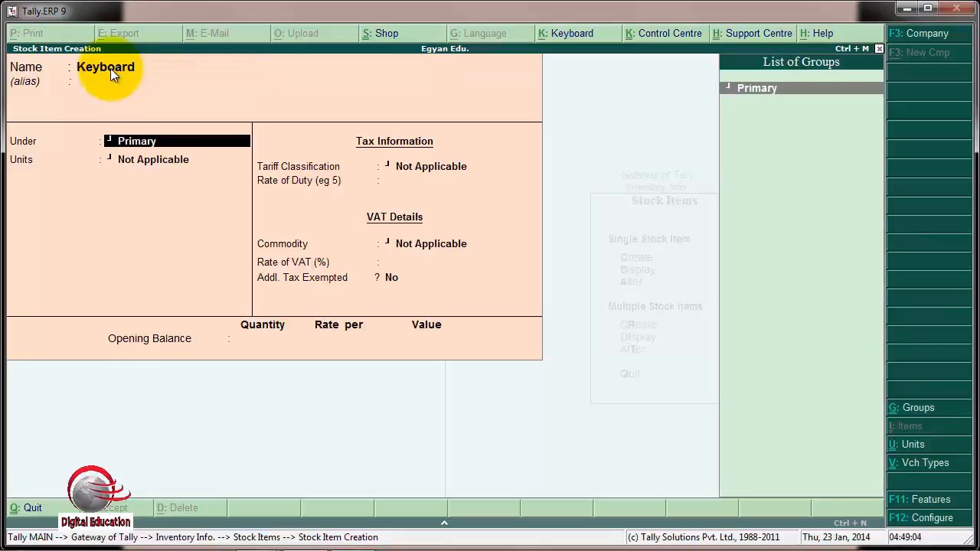
Create a stock group named Electronic under Primary and place the Keyboard item in it.
key("alt+c")
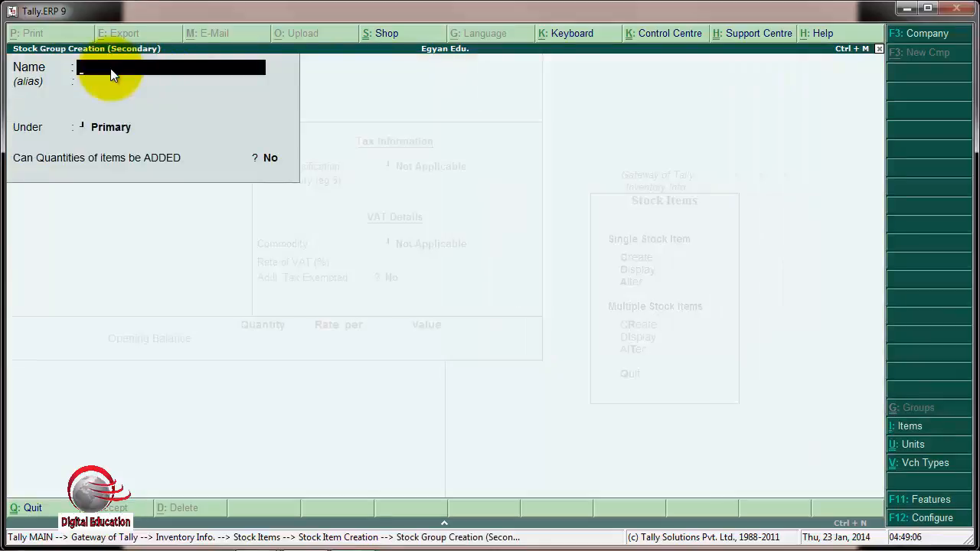
type("Electro")
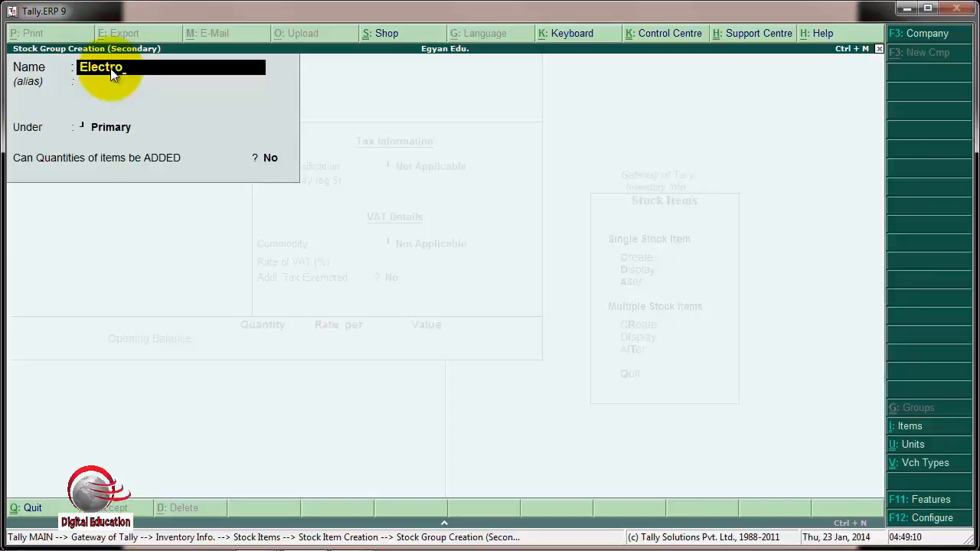
type("nic")
key("Return")
key("Return")
key("Return")
key("Return")
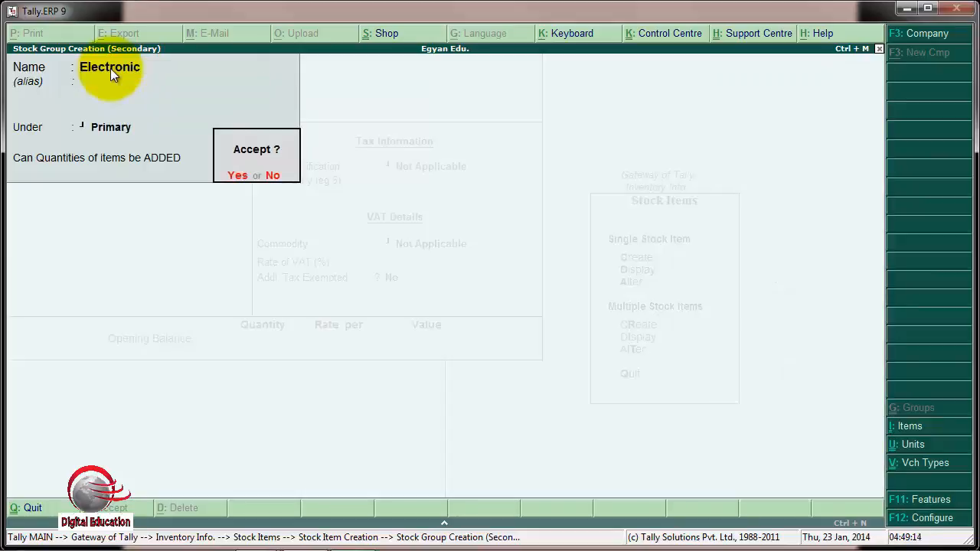
key("Return")
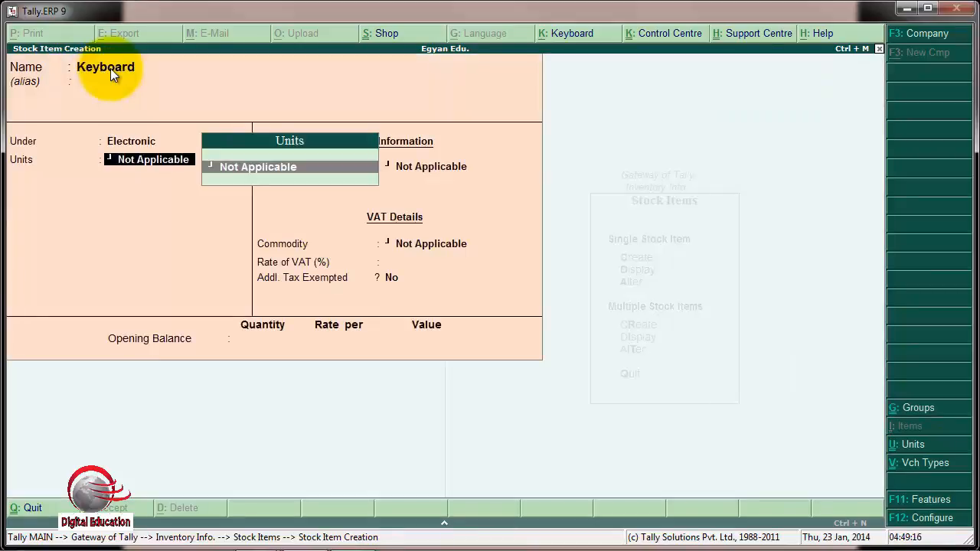
Create a simple unit with symbol no, formal name Number of PCS and 0 decimal places for the Keyboard item.
key("alt+c")
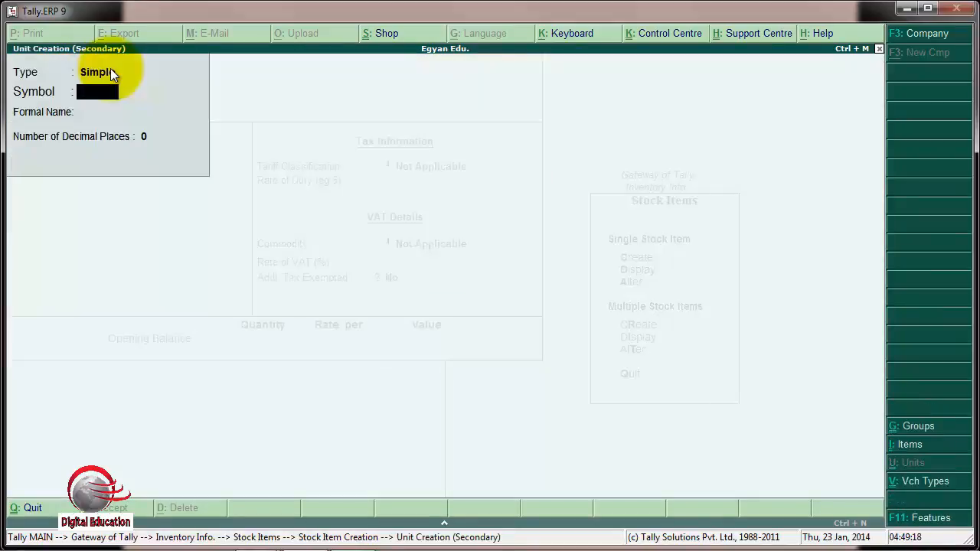
type("no")
key("Return")
type("Num")
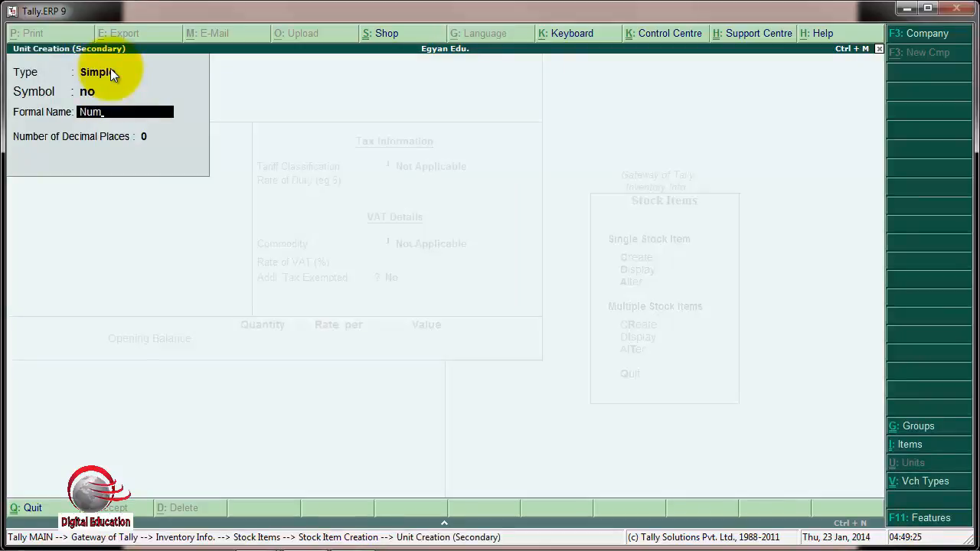
type("ber of PCS")
key("Return")
key("Return")
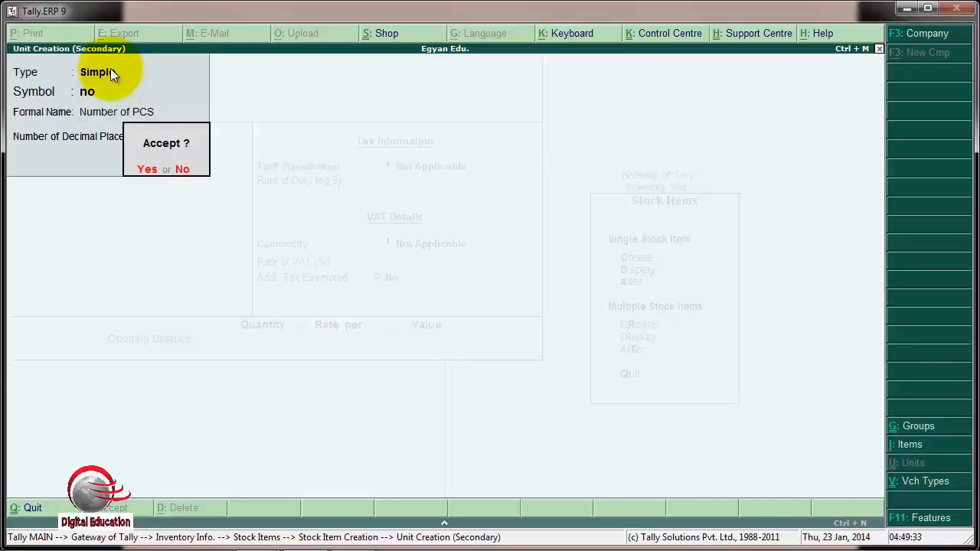
key("Return")
Save the Keyboard item with tariff classification and VAT commodity Not Applicable, and return to the Gateway of Tally.
key("Return")
key("Return")
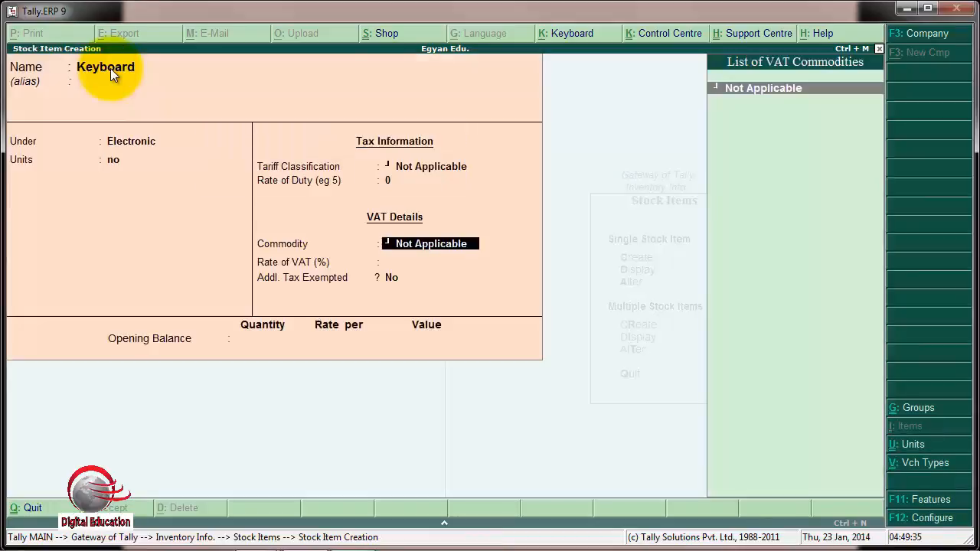
key("Return")
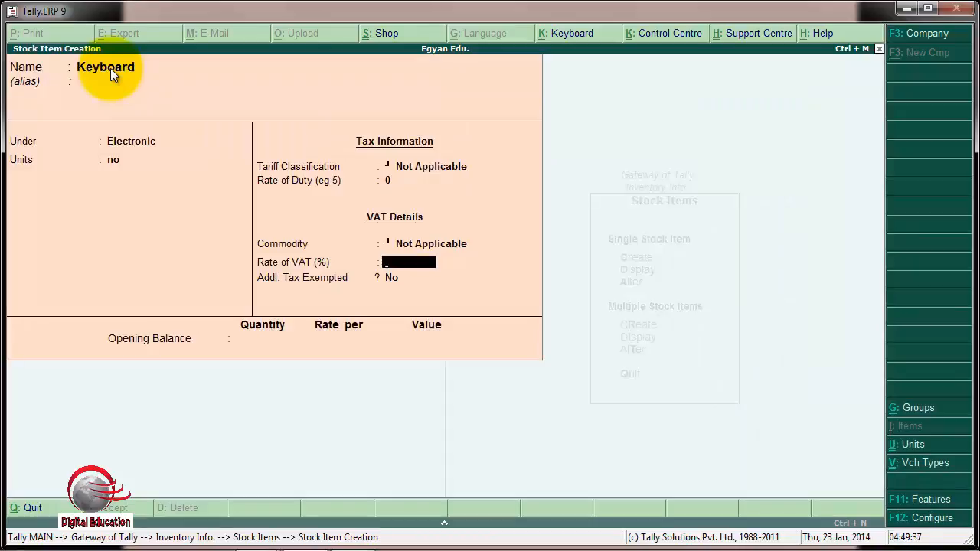
key("Return")
key("Return")
key("Return")
key("Return")
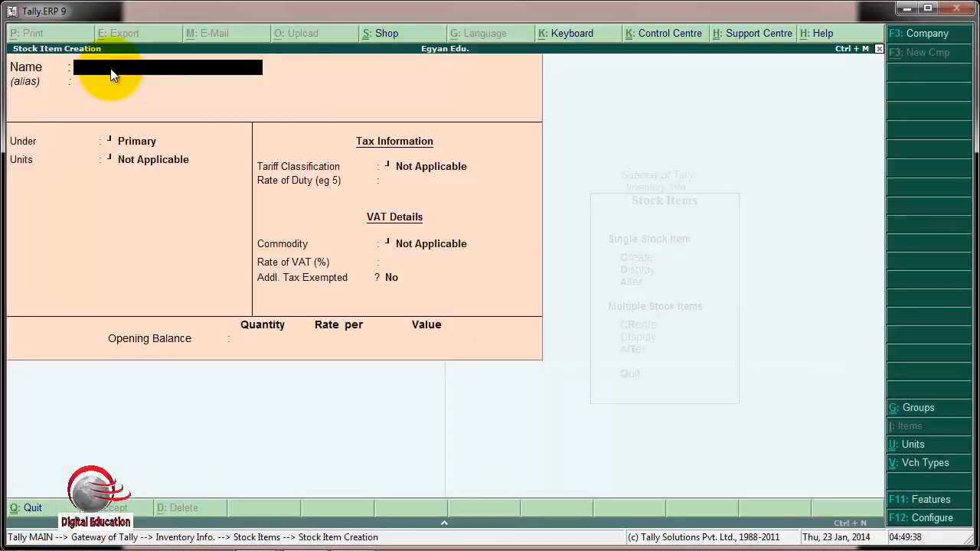
key("Escape")
key("Return")
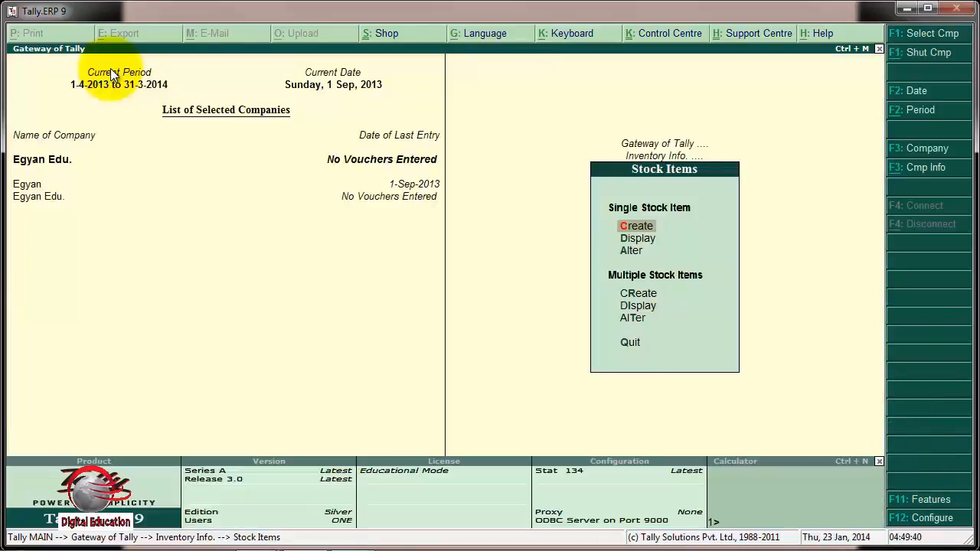
key("Escape")
key("Escape")
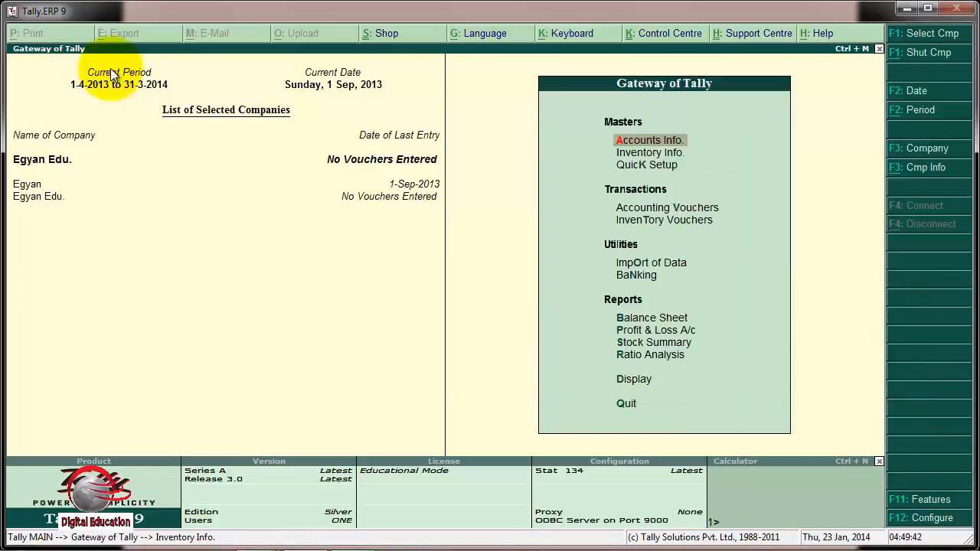
Start a purchase accounting voucher with supplier invoice number 1 dated 1-Sep-2013.
key("Down")
key("Down")
key("Down")
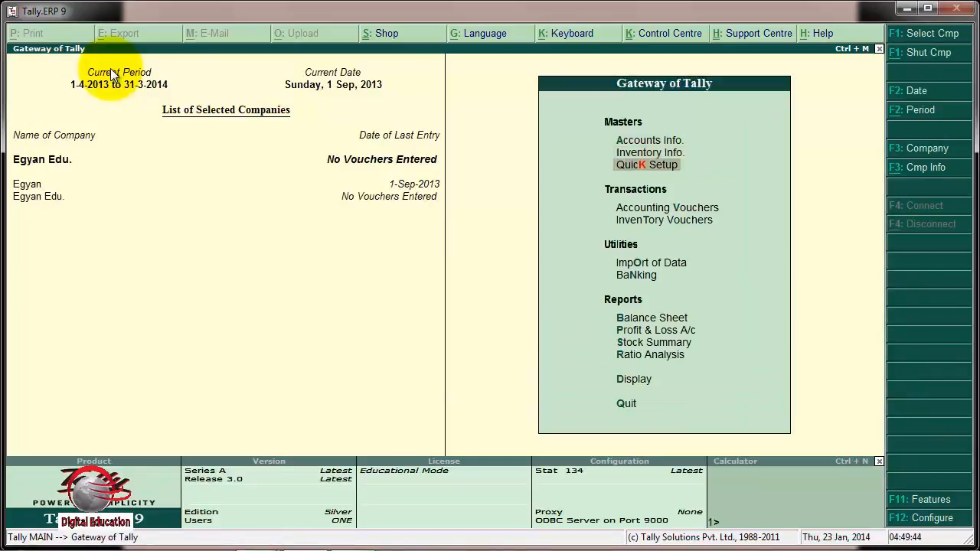
key("Return")
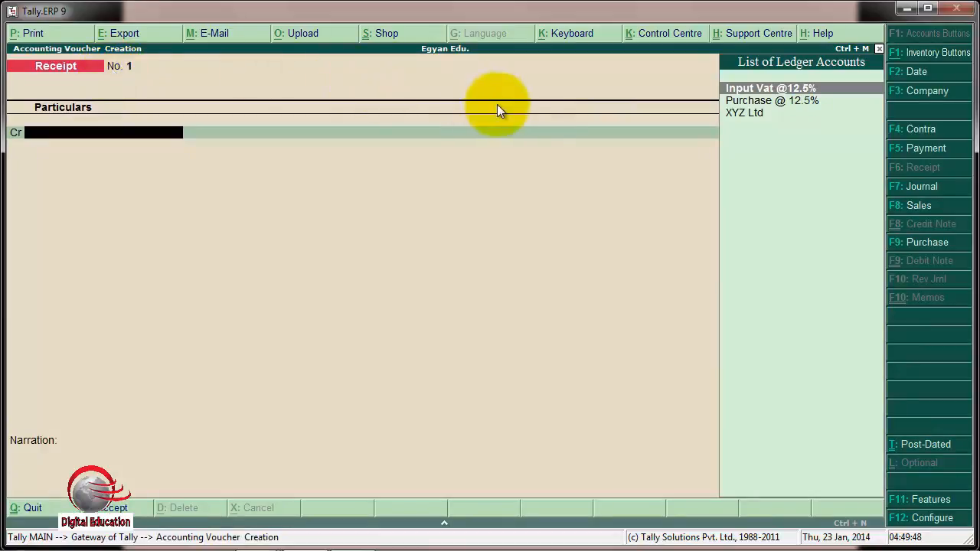
left_click(921, 245)
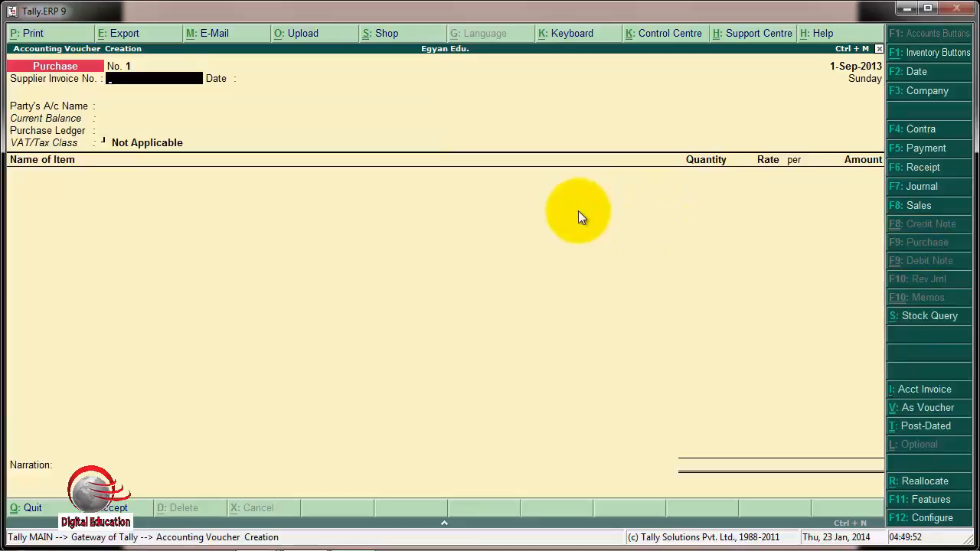
type("1")
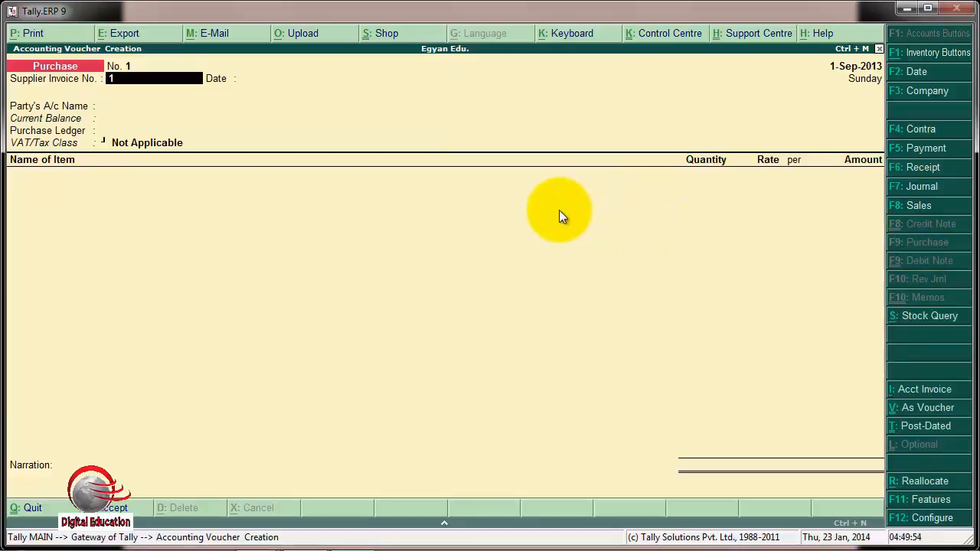
key("Return")
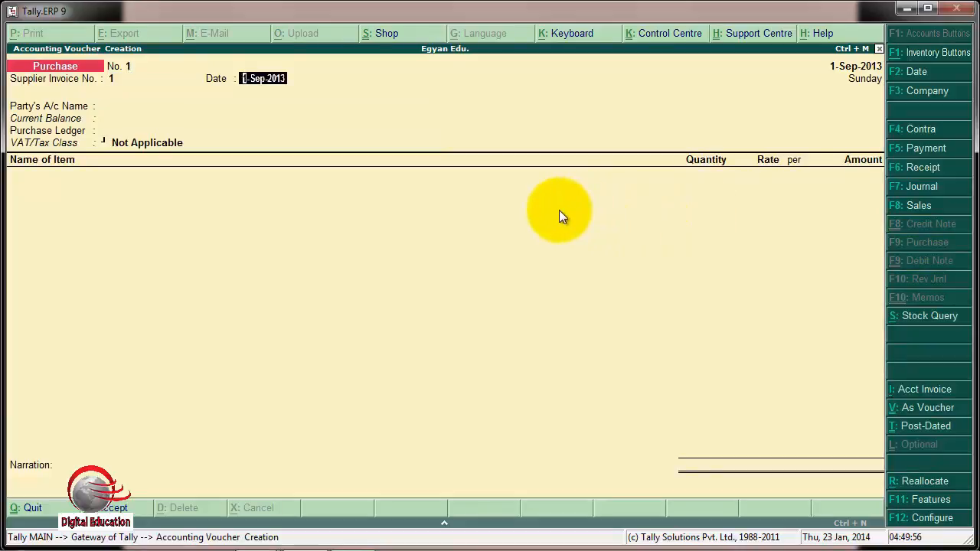
key("Return")
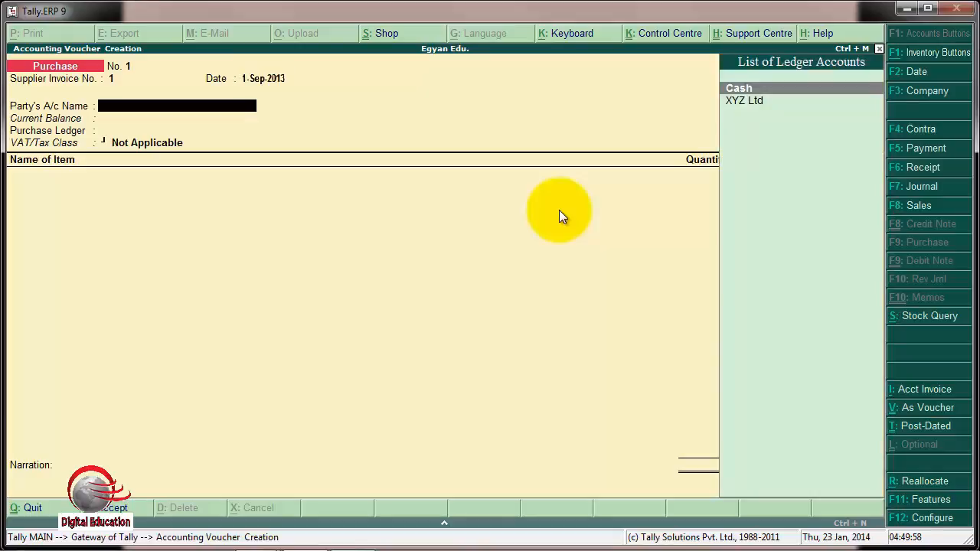
Choose XYZ Ltd as the party with dealer type Not Applicable, and set the purchase ledger to Purchase @ 12.5%.
key("Down")
key("Return")
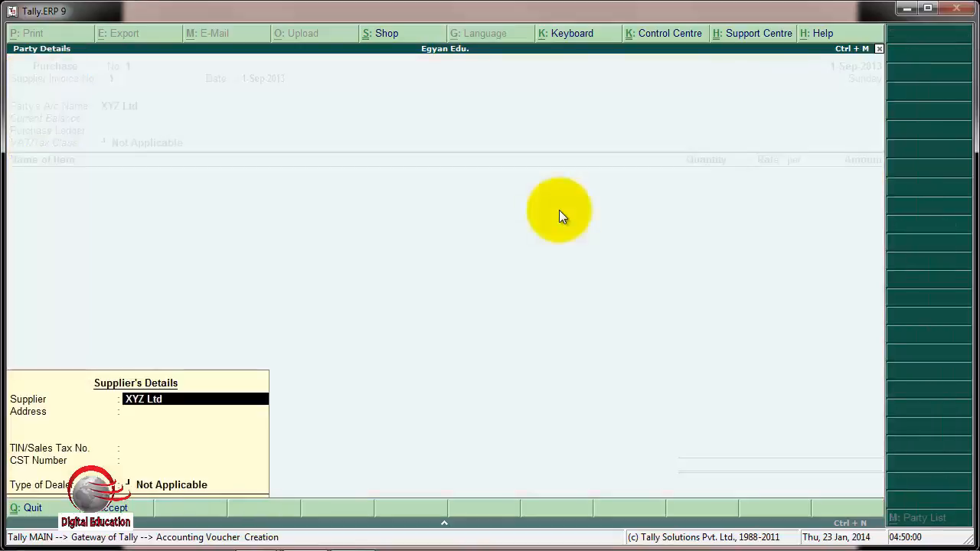
key("Return")
key("Return")
key("Return")
key("Return")
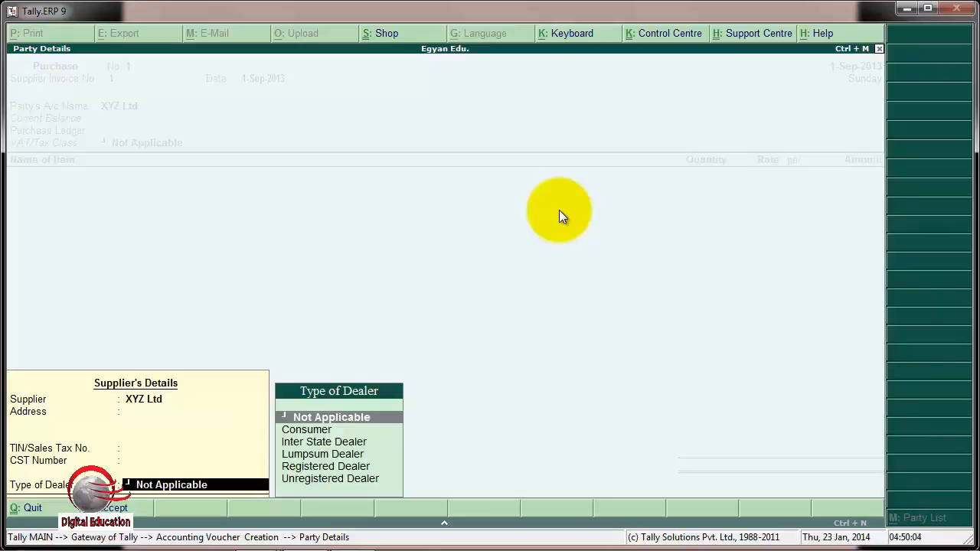
key("Return")
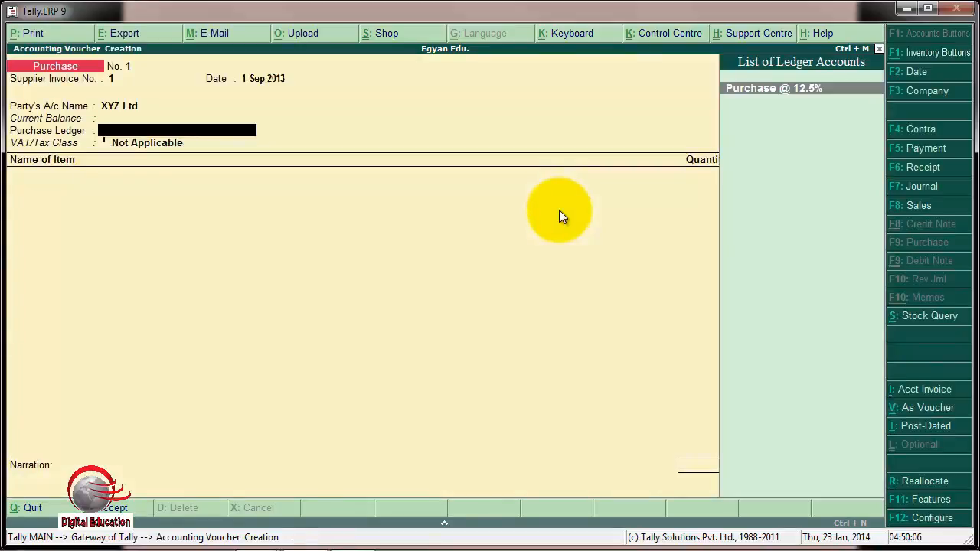
key("Return")
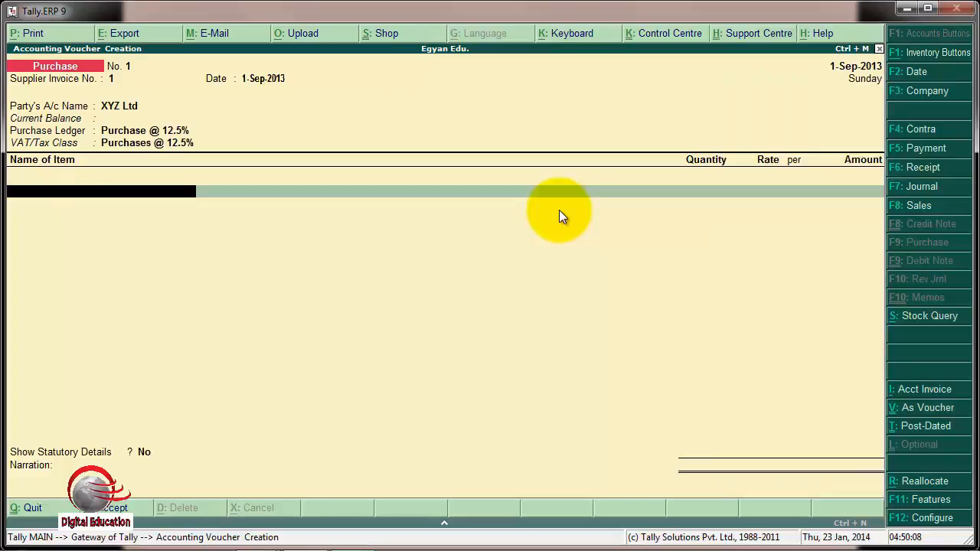
Add the Keyboard item to the purchase voucher with quantity 100 no at a rate of 300 per no.
type("K")
key("Return")
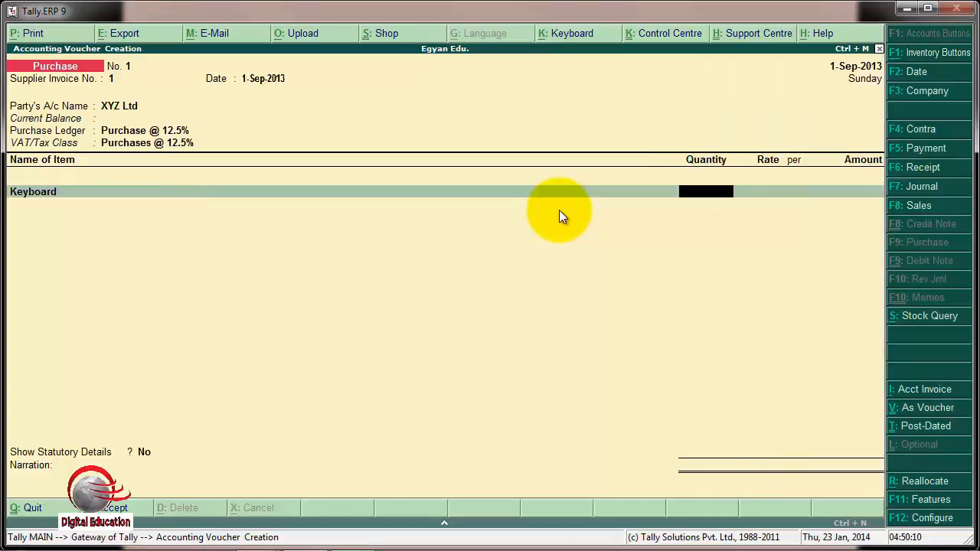
type("100")
key("Return")
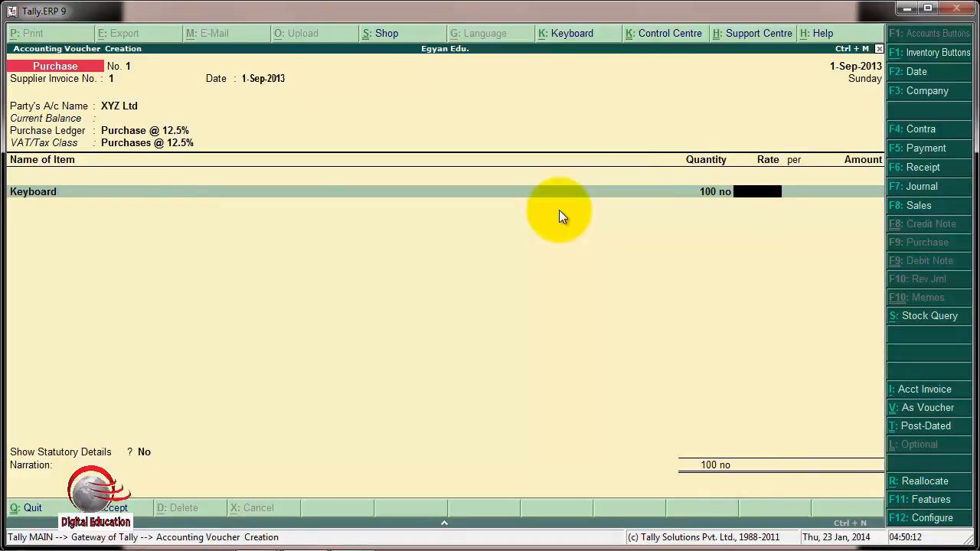
type("300")
key("Return")
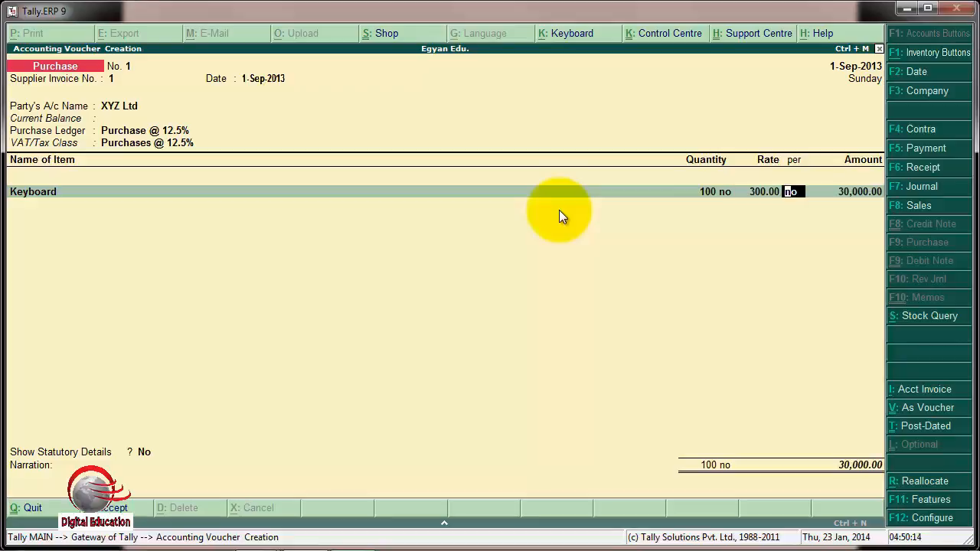
key("Return")
key("Return")
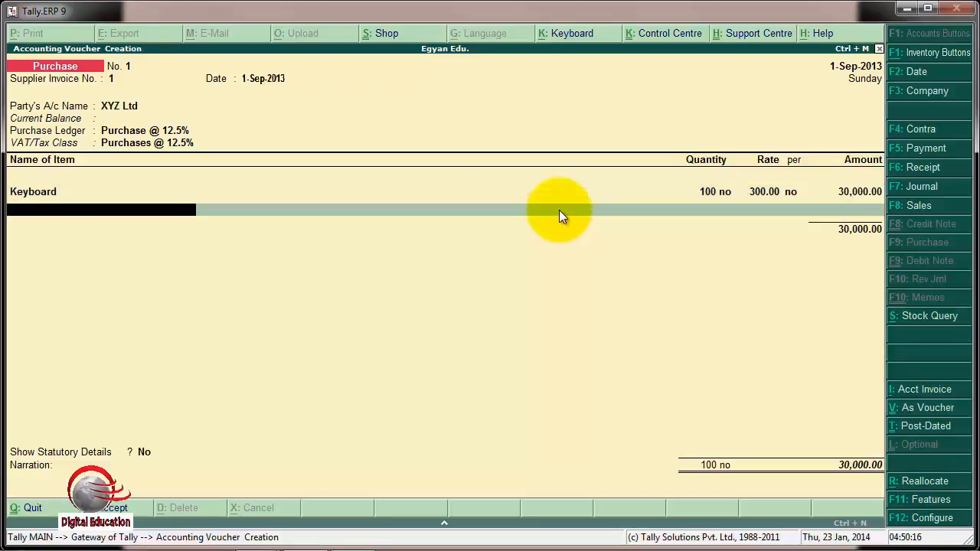
key("Return")
key("Return")
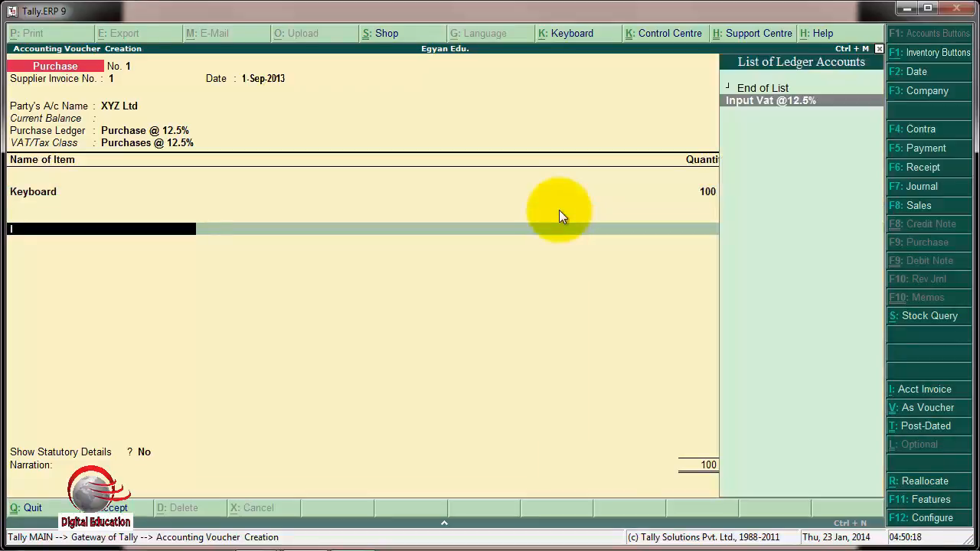
key("Return")
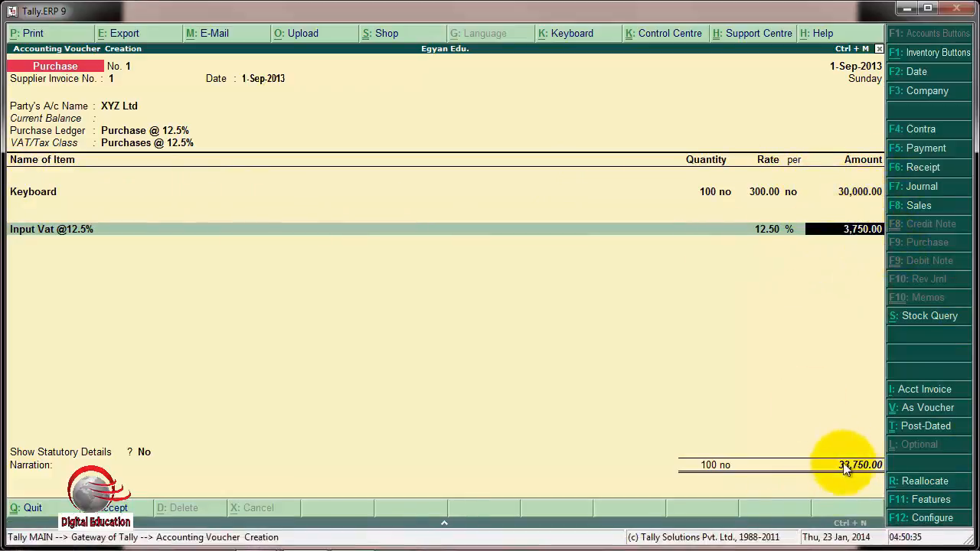
key("alt+Tab")
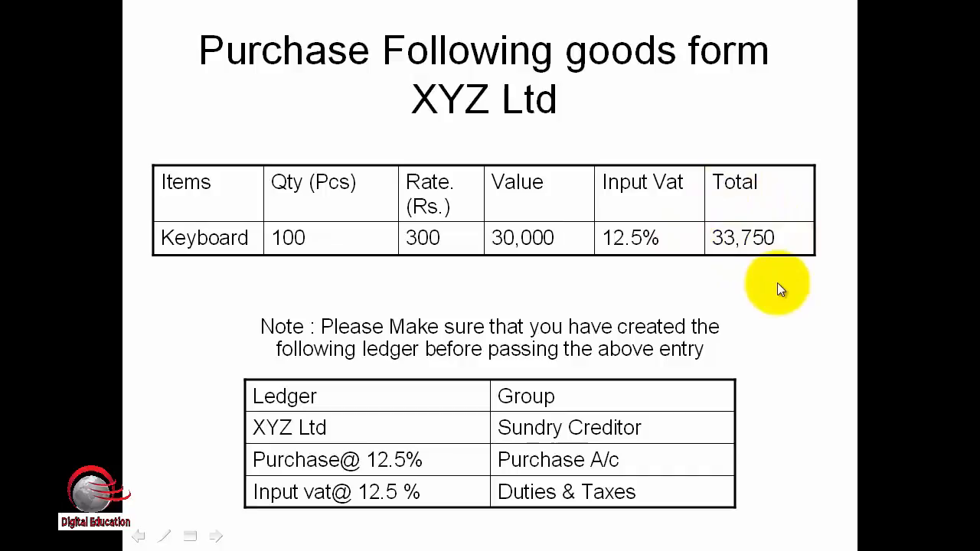
key("alt+Tab")
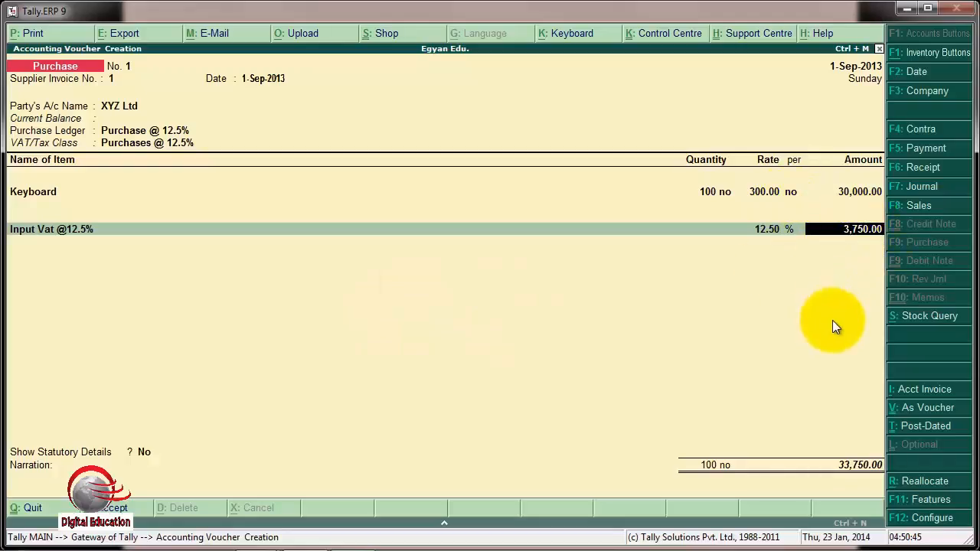
Accept the VAT amount and save the purchase voucher from XYZ Ltd without a narration.
key("Return")
key("Return")
key("Return")
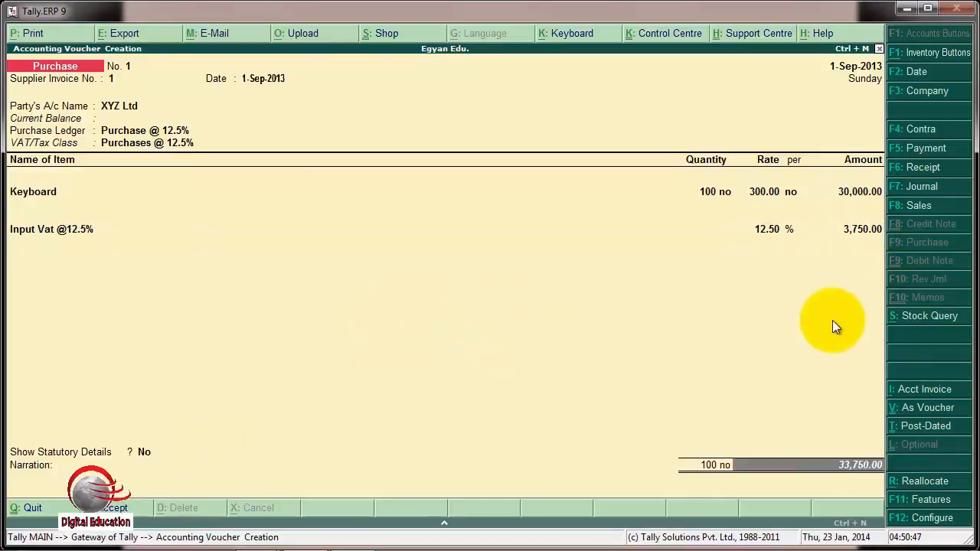
key("Return")
key("Return")
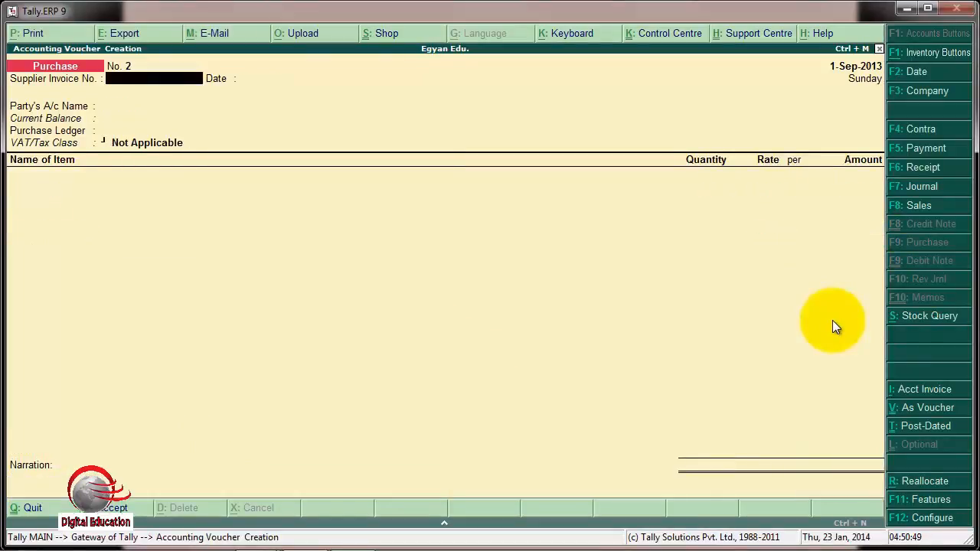
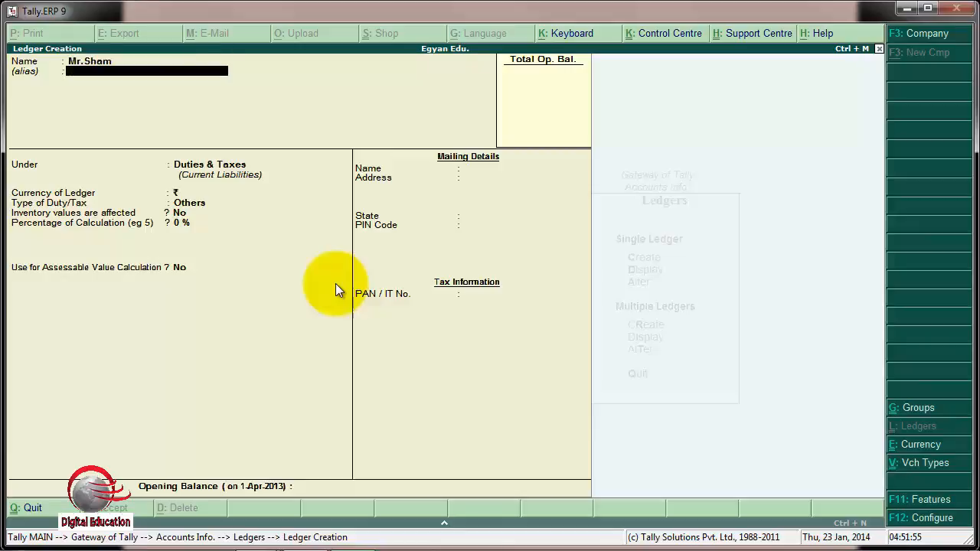
Leave the customer ledger's alias blank and place the ledger under Sundry Debtors.
key("Return")
type("S")
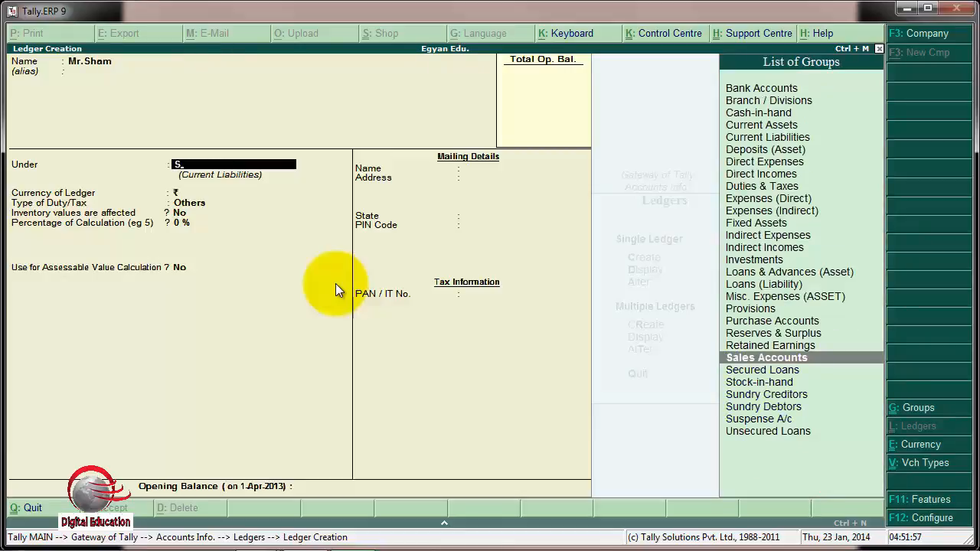
key("Down")
key("Down")
key("Down")
key("Down")
key("Return")
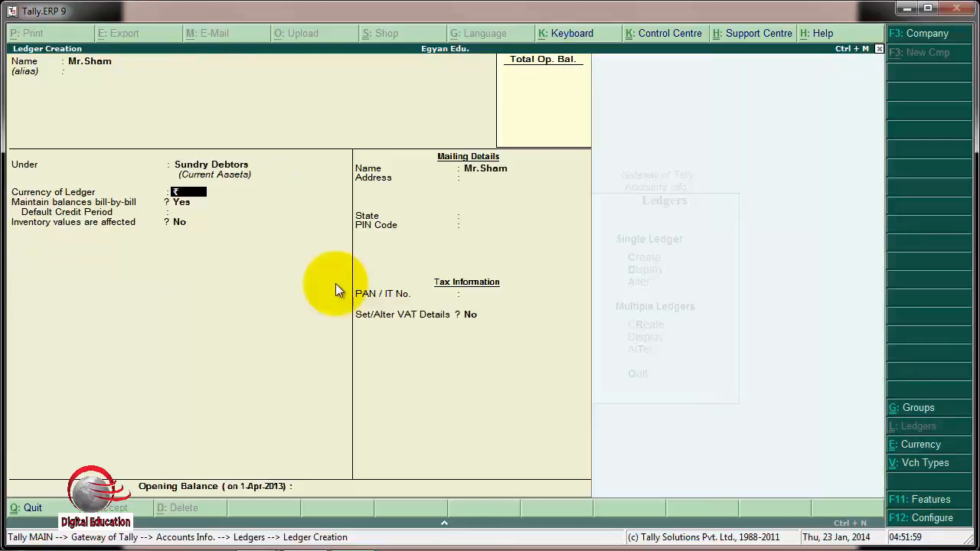
Keep the customer ledger's remaining defaults, with the state set to Not Applicable, and save the ledger.
key("Return")
key("Return")
key("Return")
key("Return")
key("Return")
key("Return")
key("Return")
key("Return")
key("Return")
key("Return")
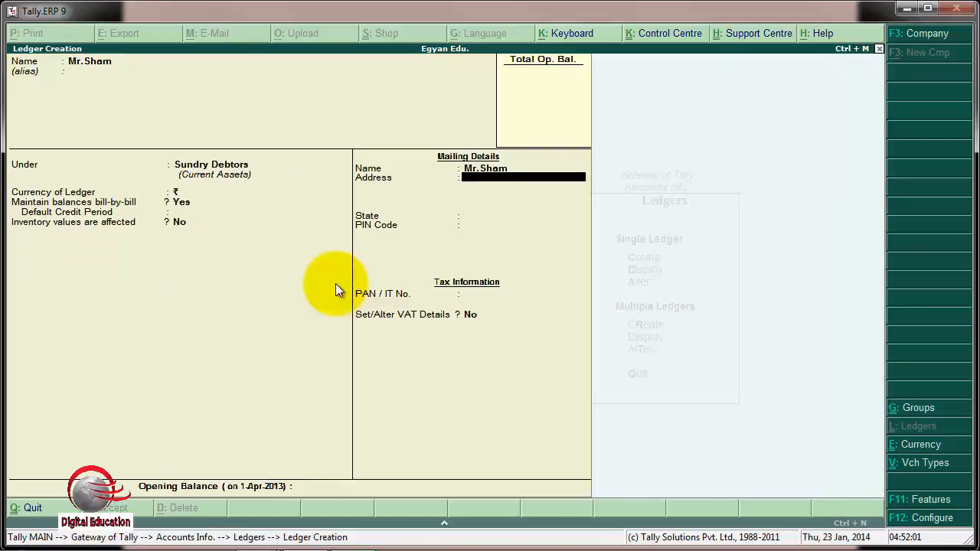
key("Return")
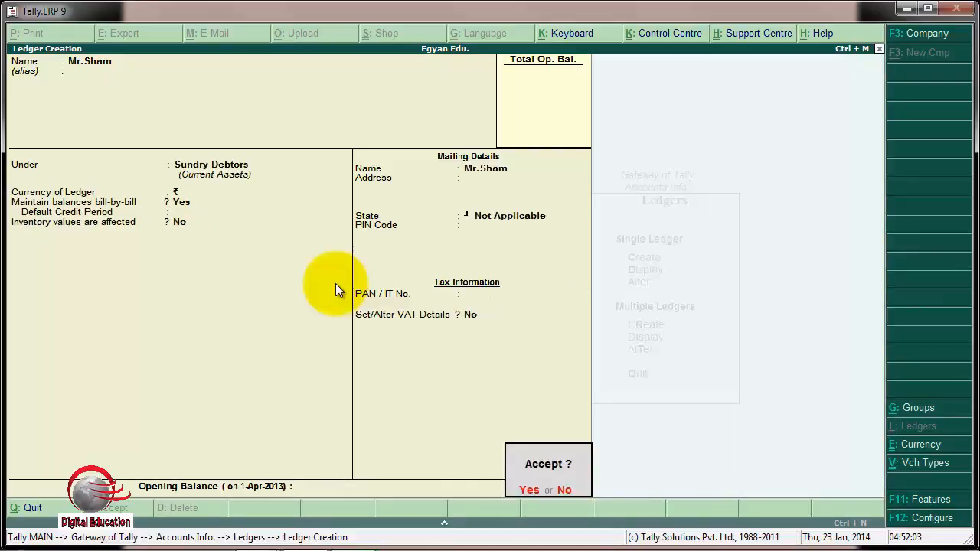
key("Return")
Name the new ledger Sales @ 12.5% and place it under Sales Accounts.
type("S")
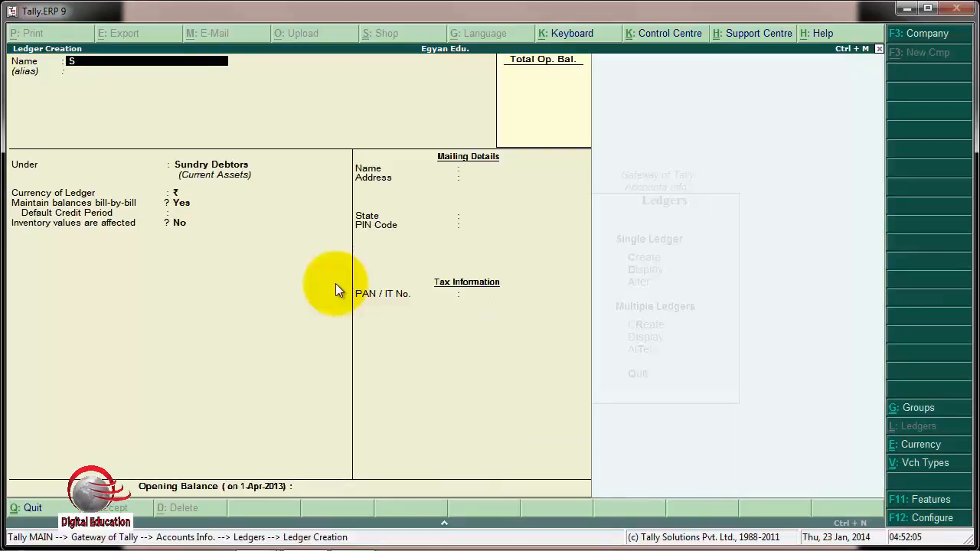
type("ales @ 12.5%")
key("Return")
key("Return")
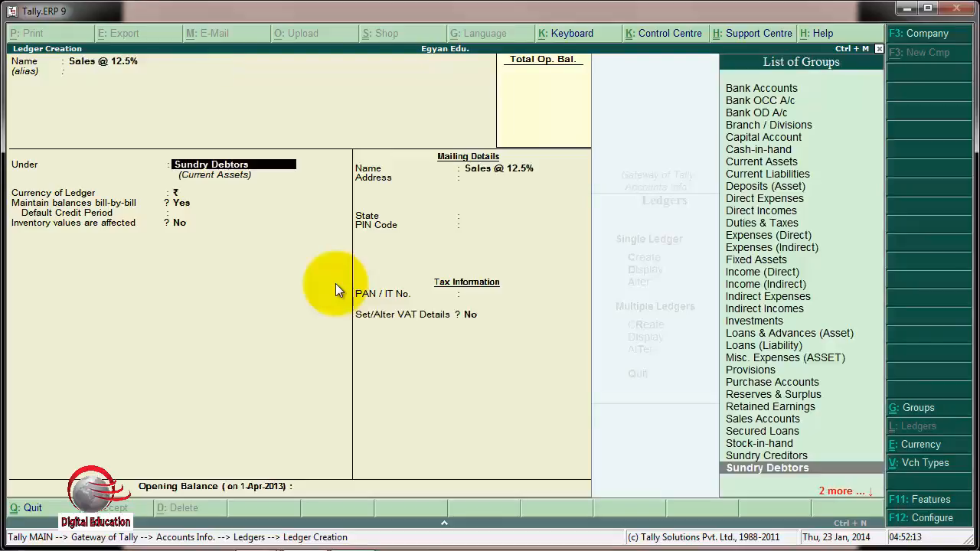
type("S")
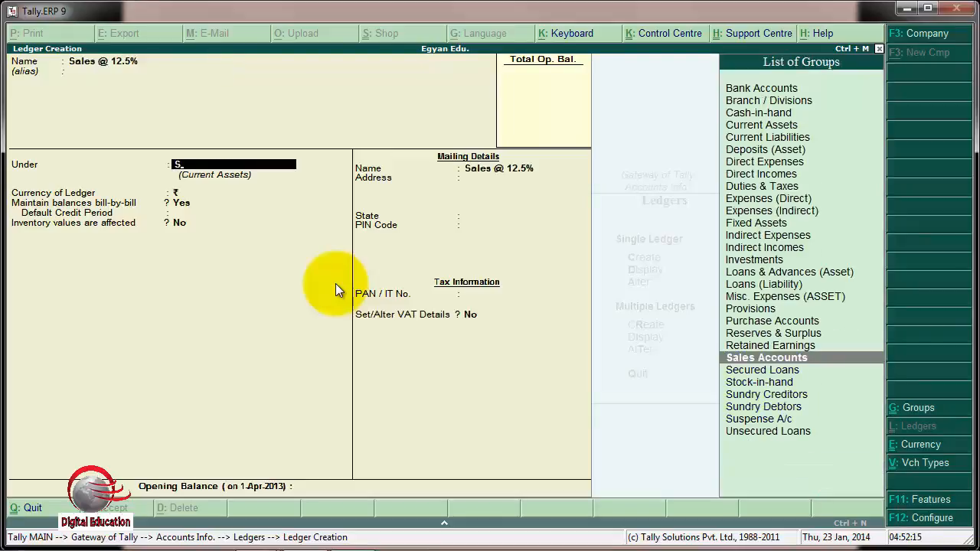
key("Return")
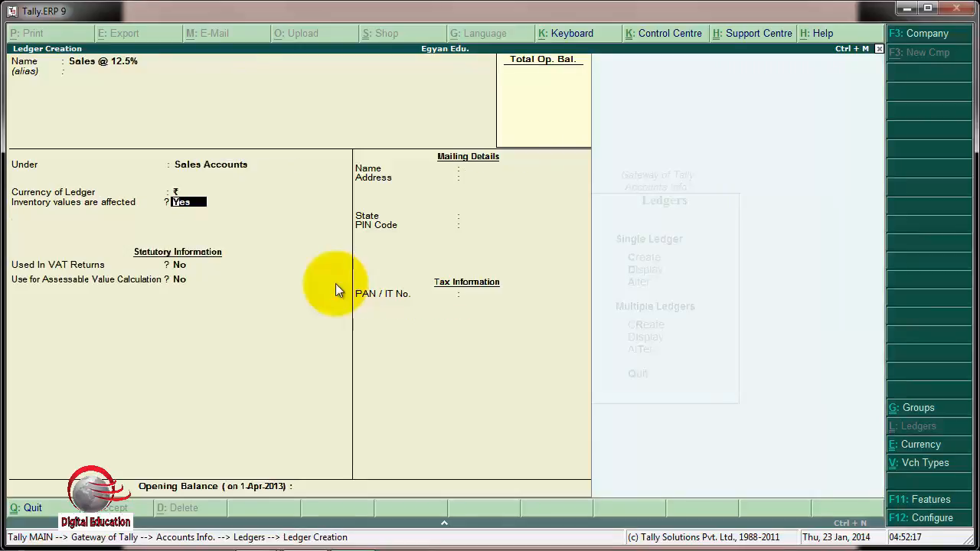
Set Used In VAT Returns to Yes for the sales ledger, choose its VAT/Tax class, and save it without assessable value calculation.
key("Return")
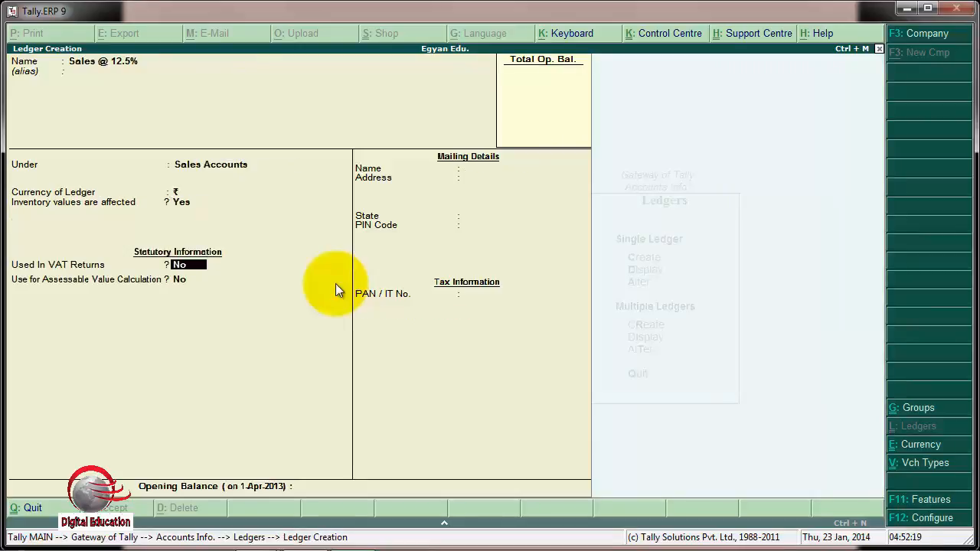
type("yes")
key("Return")
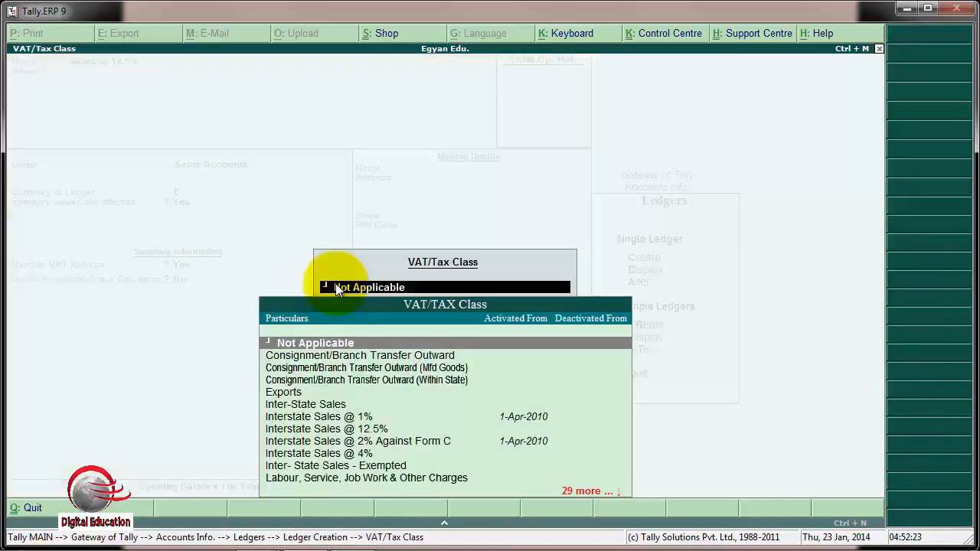
type("s")
key("Down")
key("Down")
key("Return")
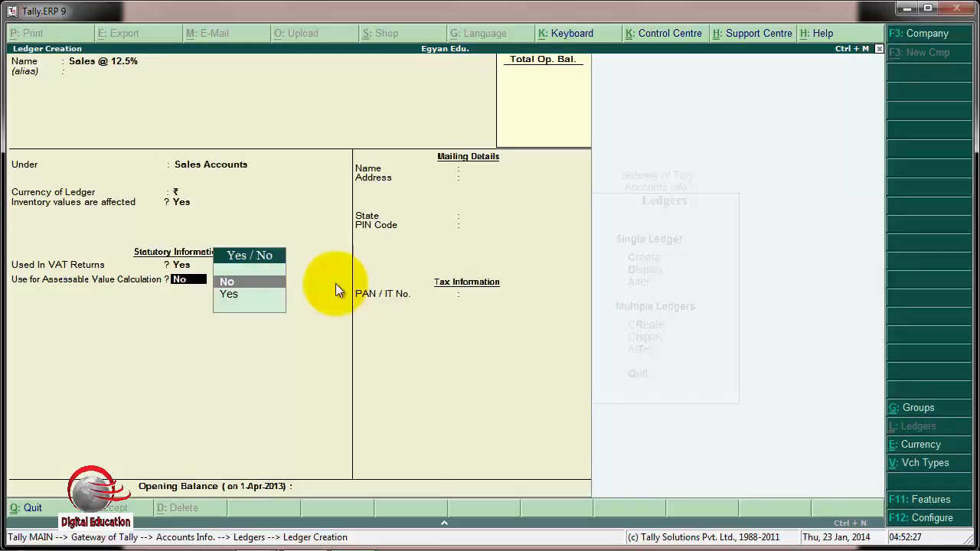
key("Return")
key("Return")
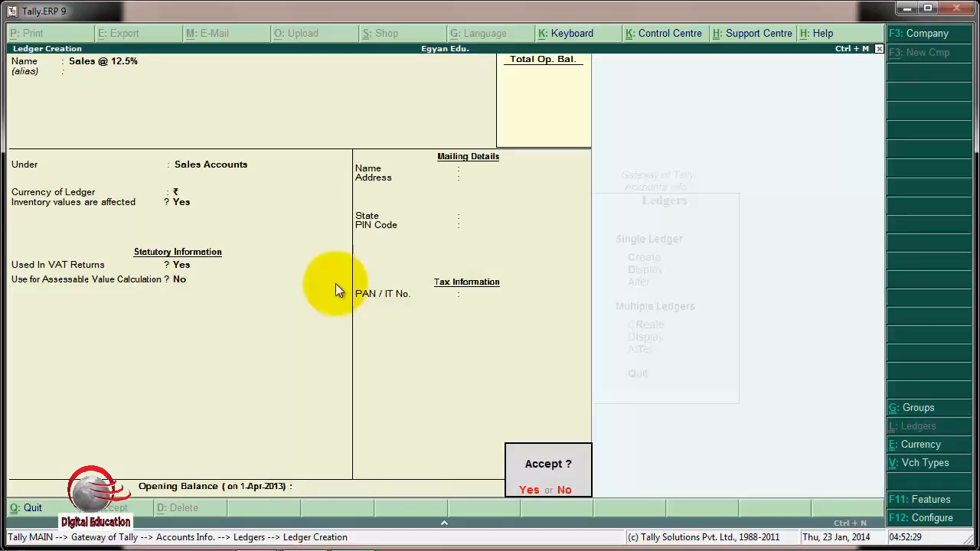
key("Return")
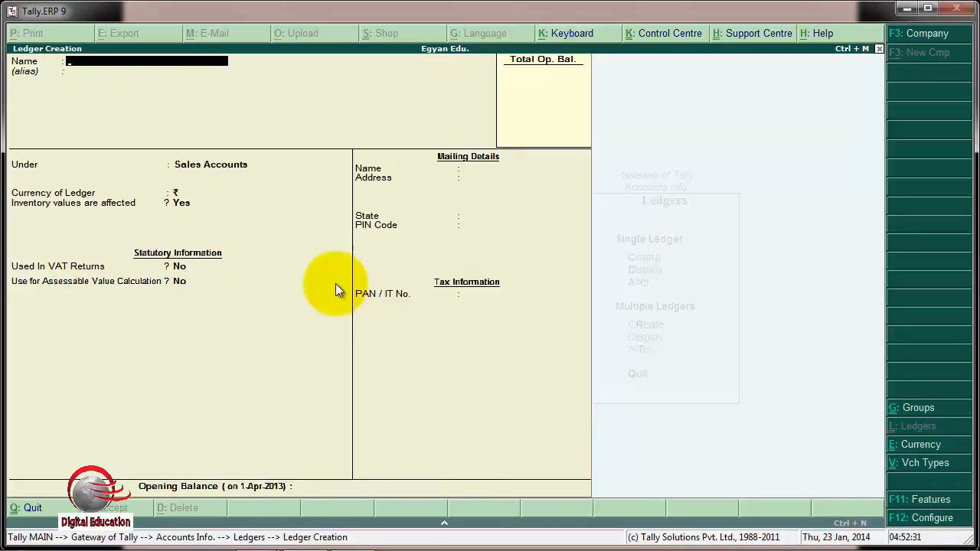
type("Out")
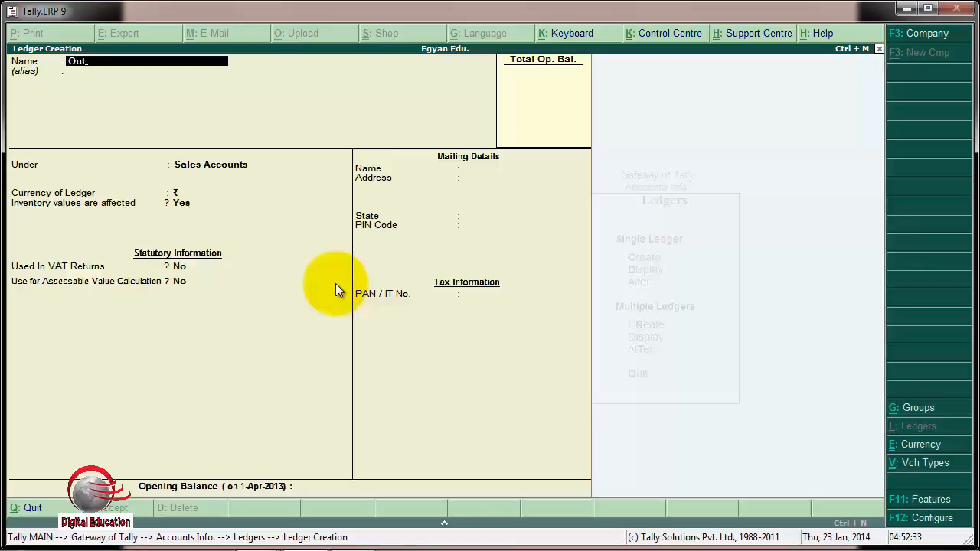
type("put Vat @12.5%")
key("Return")
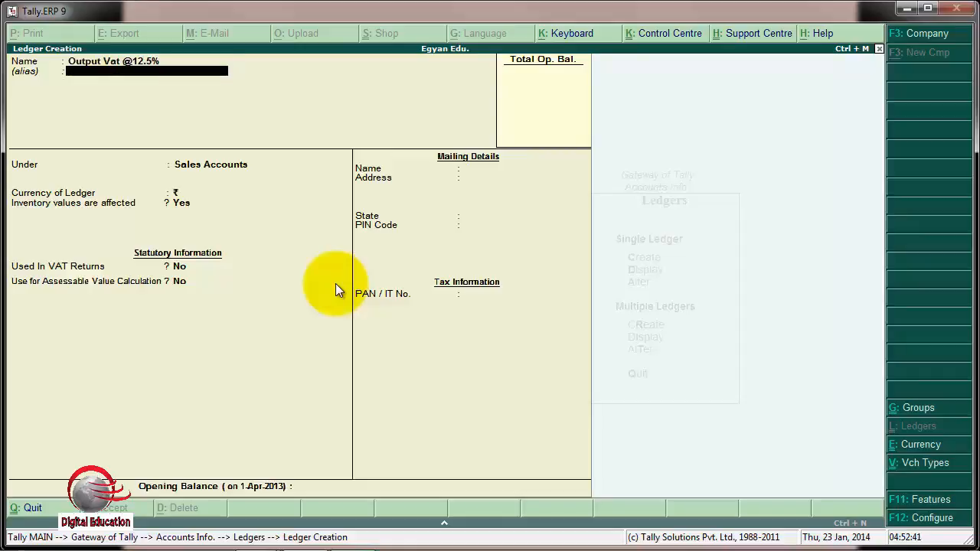
key("Return")
type("D")
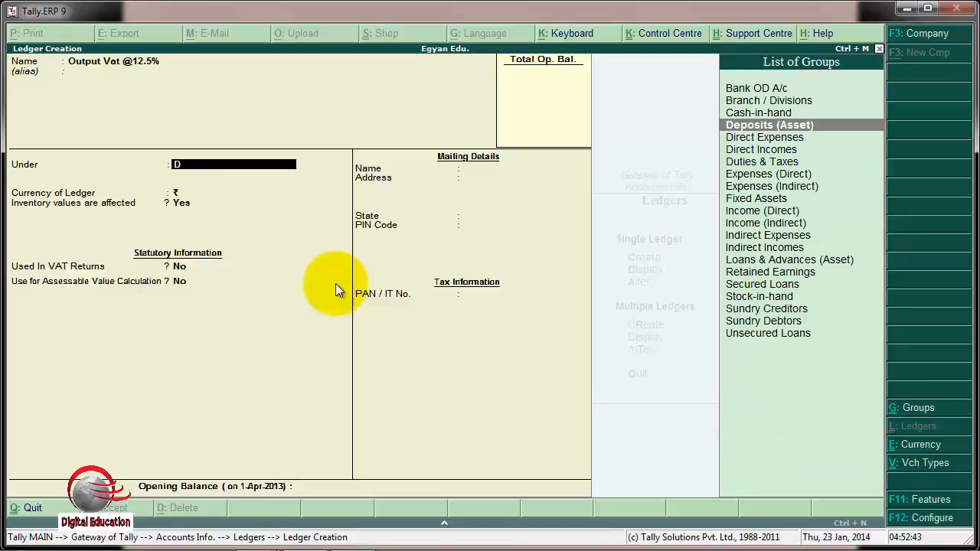
key("Down")
key("Down")
key("Down")
key("Return")
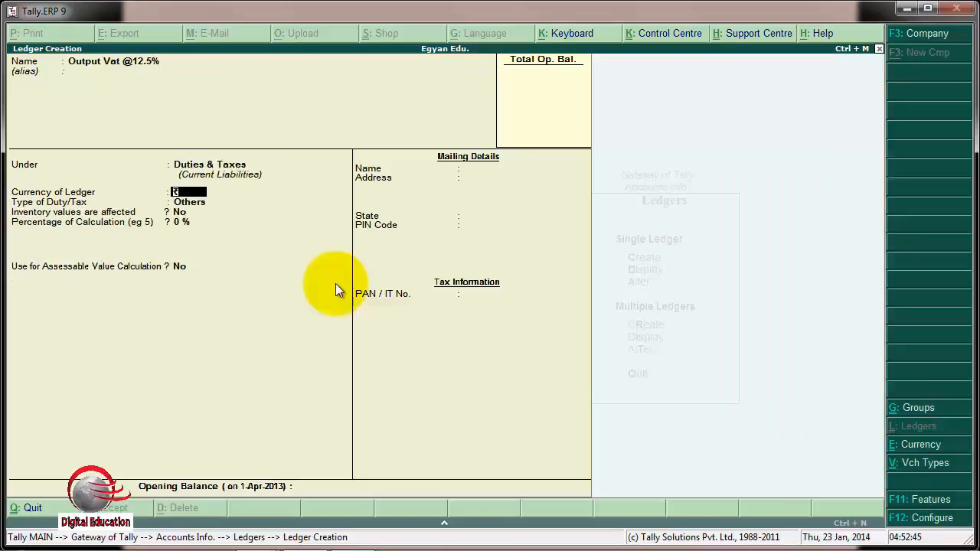
Set the output VAT ledger's type of duty/tax to VAT and its VAT sub type to Output VAT.
key("Return")
key("Down")
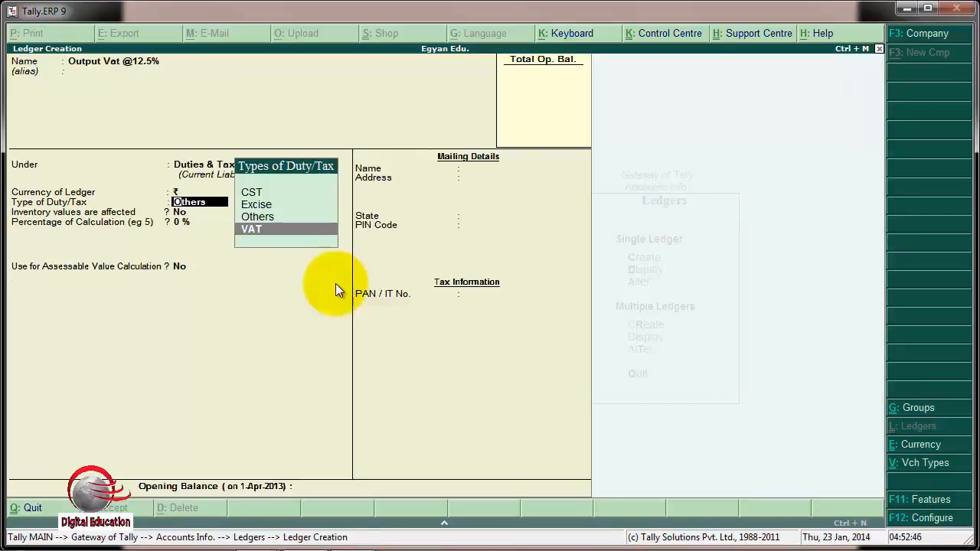
key("Return")
key("Down")
key("Down")
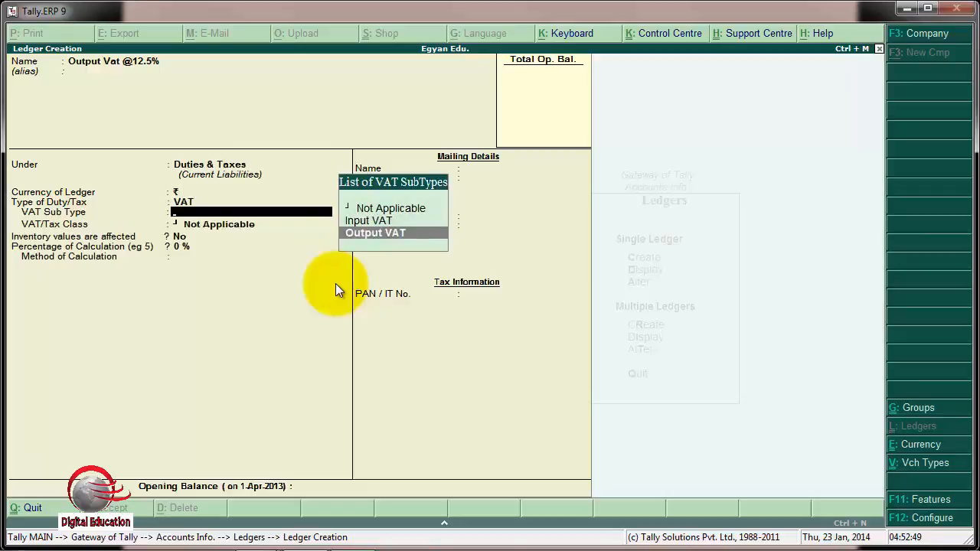
key("Return")
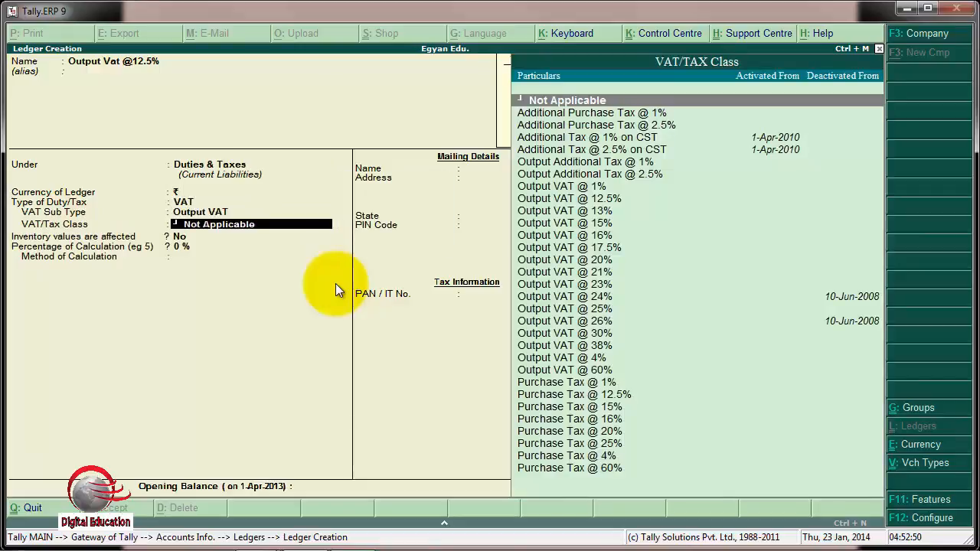
Set the ledger's VAT/Tax class to Output VAT @ 12.5%.
key("Down")
key("Down")
key("Down")
key("Down")
key("Down")
key("Down")
key("Down")
key("Down")
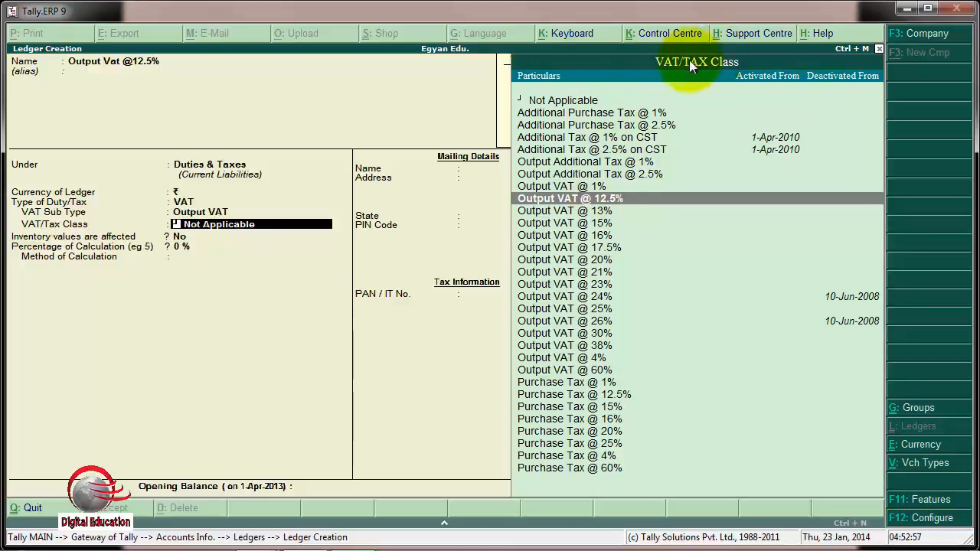
key("Return")
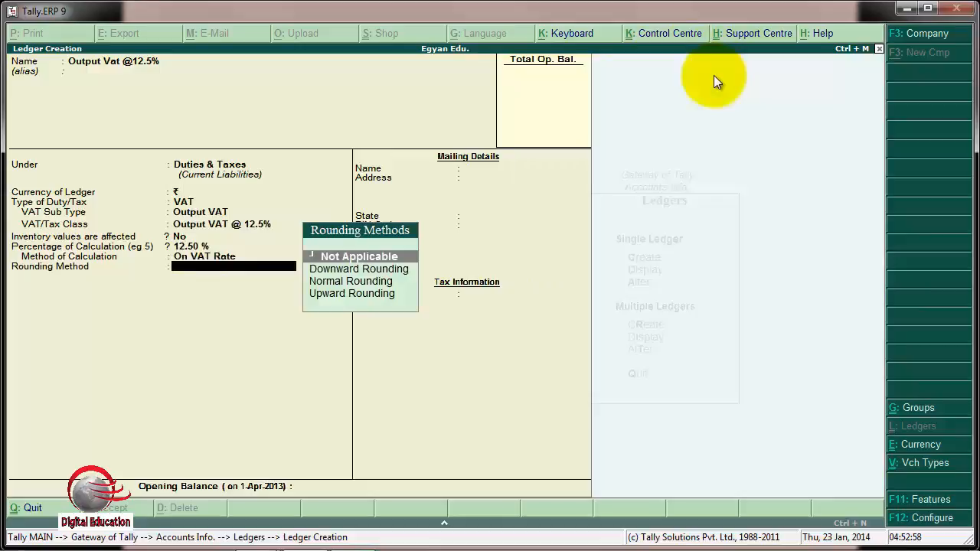
Set the rounding method to Normal Rounding and save the output VAT ledger.
key("Down")
key("Down")
key("Return")
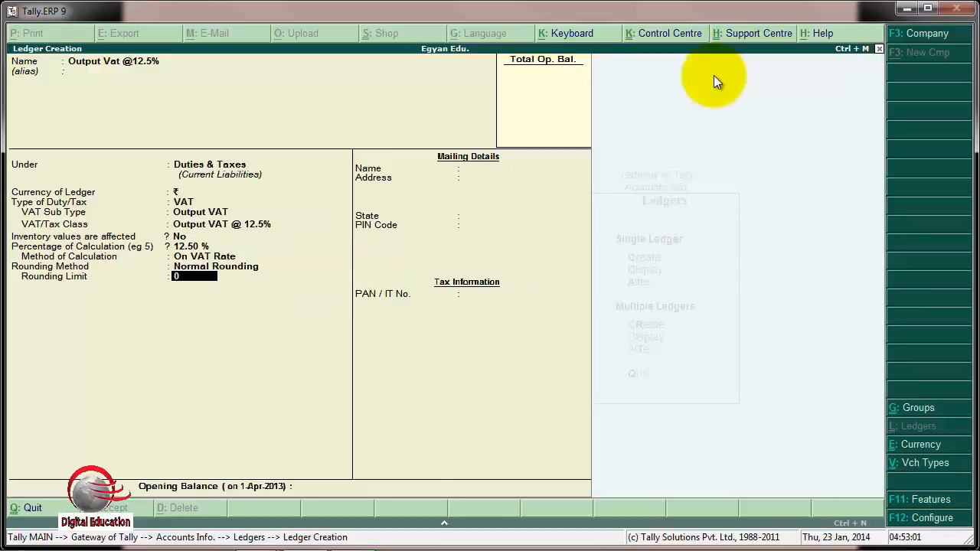
key("Return")
key("Return")
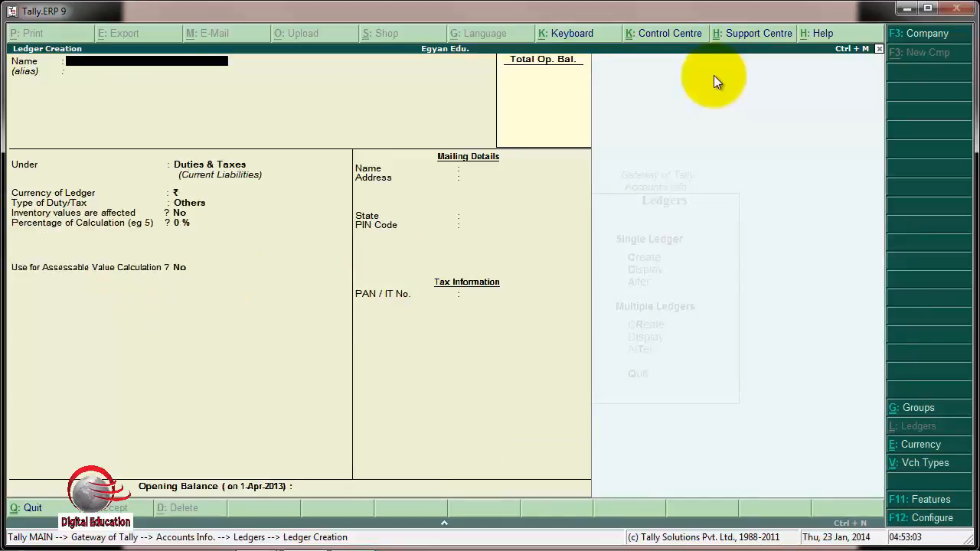
Leave ledger creation and start a new sales voucher in the accounting vouchers.
key("Escape")
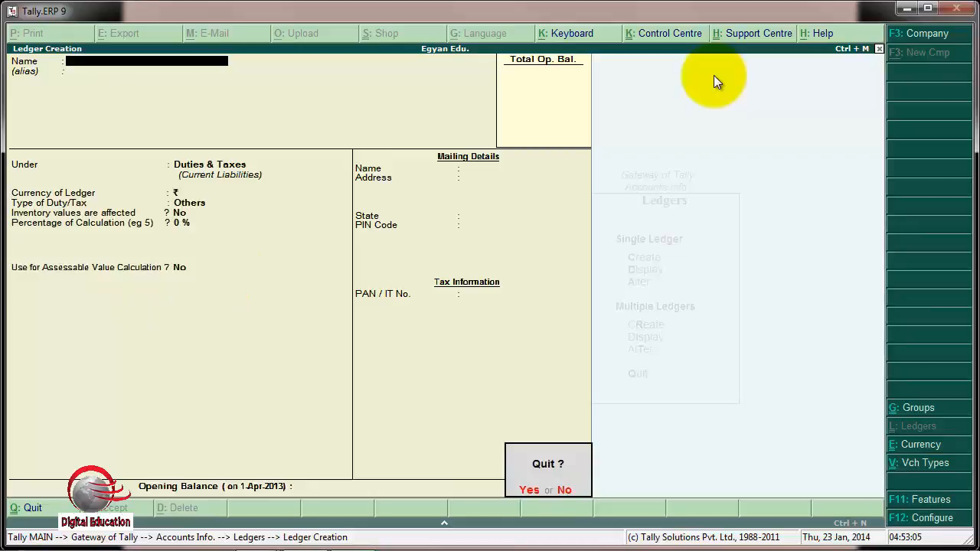
key("Return")
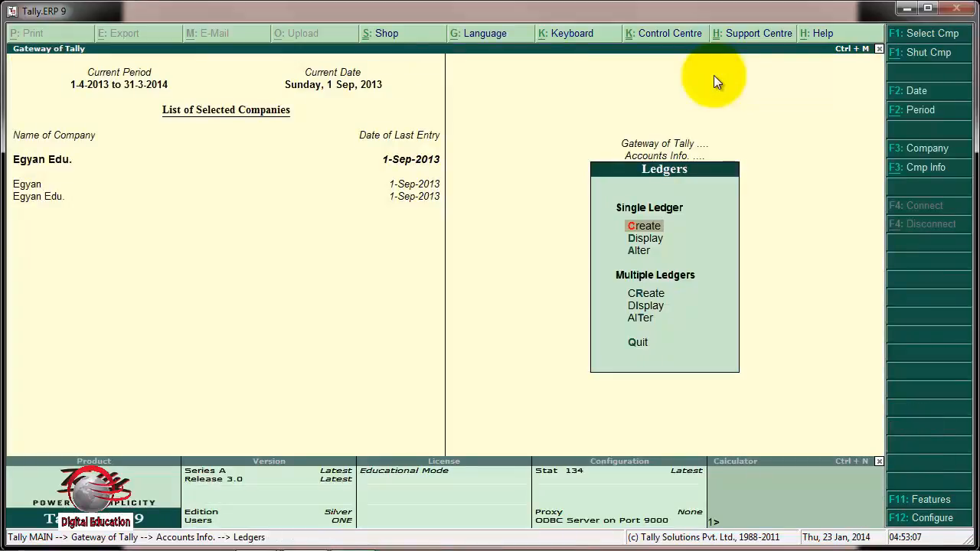
key("Escape")
key("Escape")
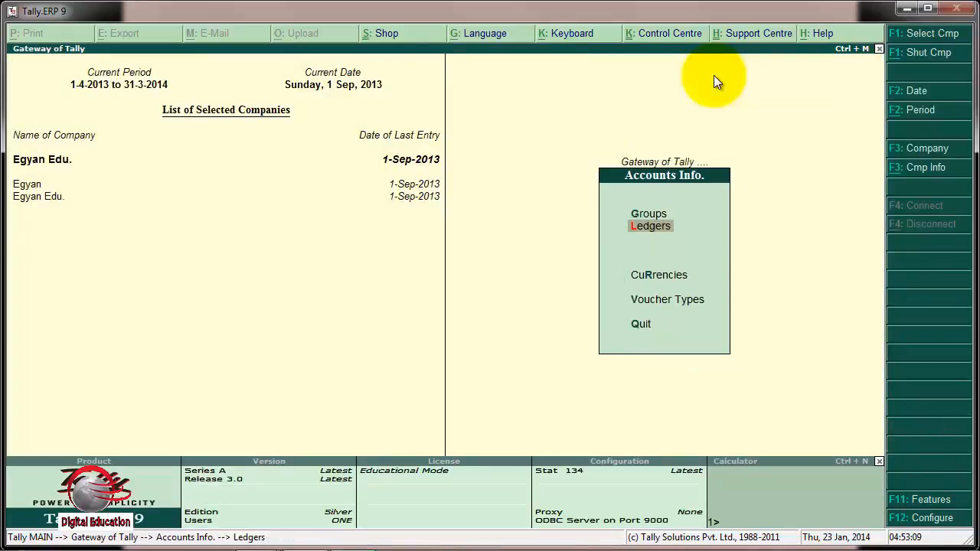
key("Down")
key("Down")
key("Down")
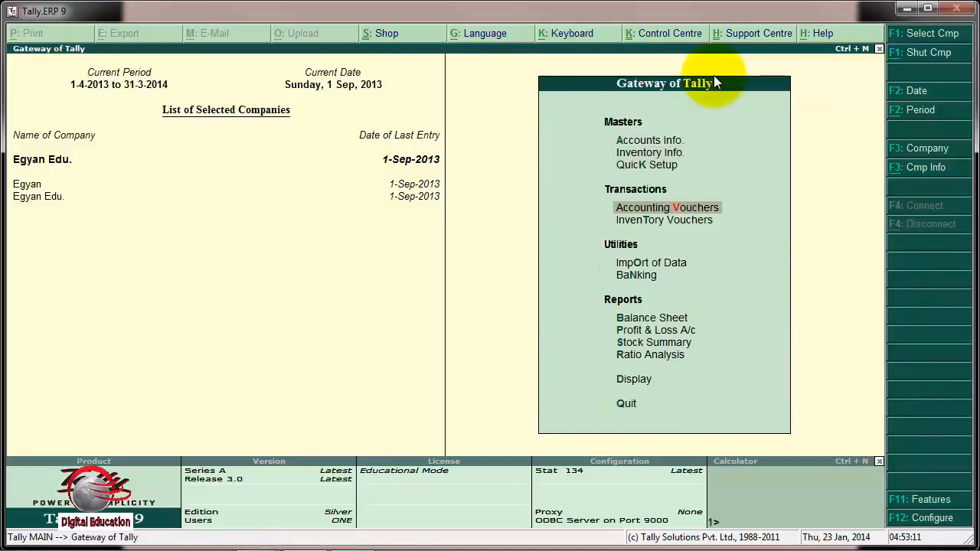
key("Return")
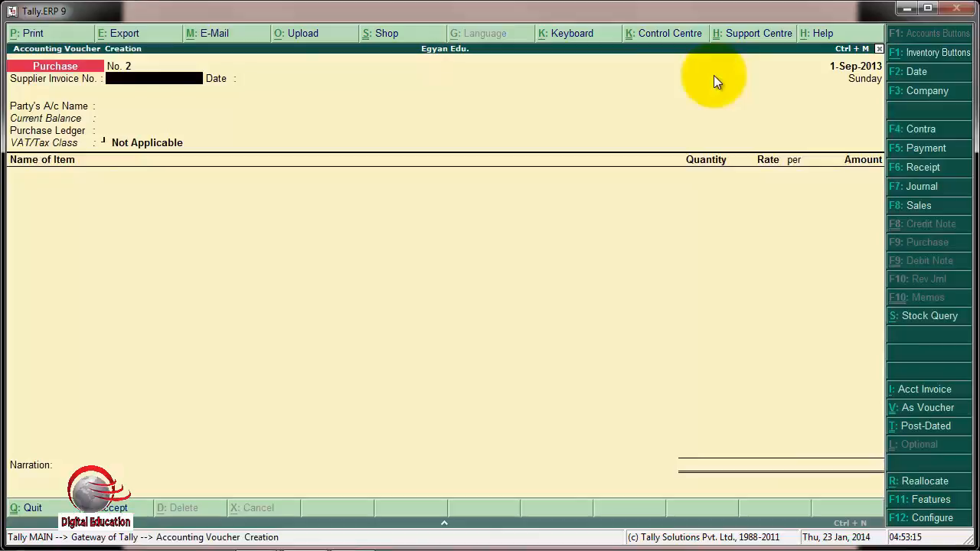
left_click(924, 207)
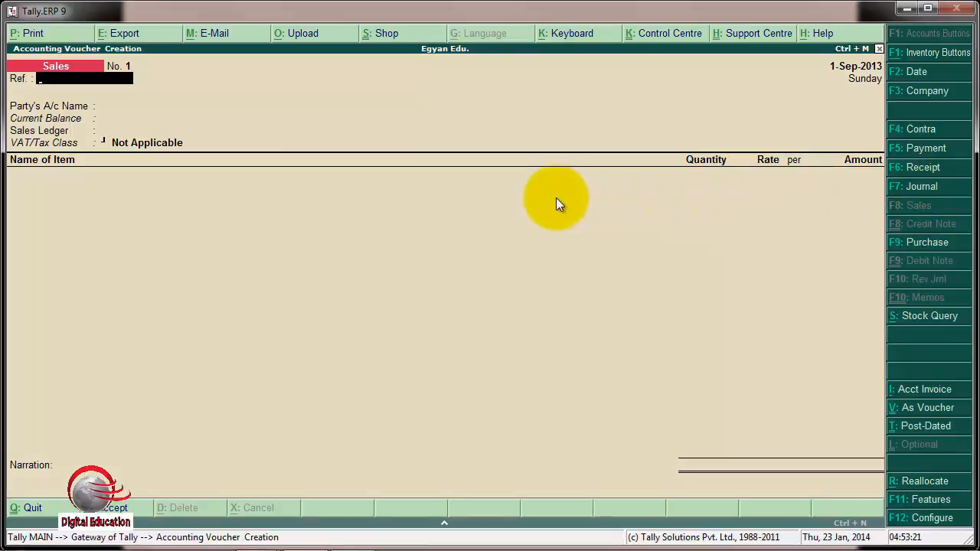
Set the sales voucher's reference to 1 and choose the customer's ledger as the party account.
type("1")
key("Return")
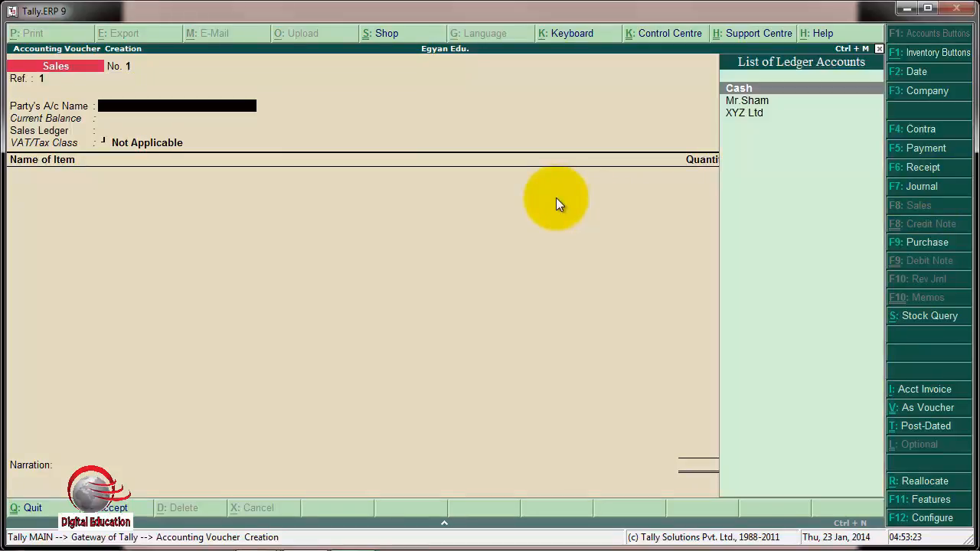
key("Down")
key("Return")
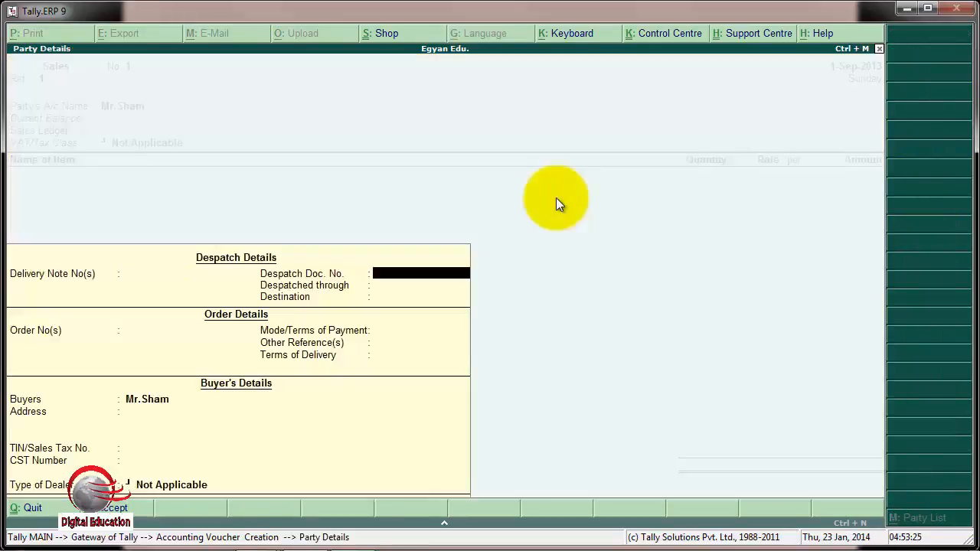
Accept the party details with despatch and order details blank and the type of dealer as Not Applicable.
key("Return")
key("Return")
key("Return")
key("Return")
key("Return")
key("Return")
key("Return")
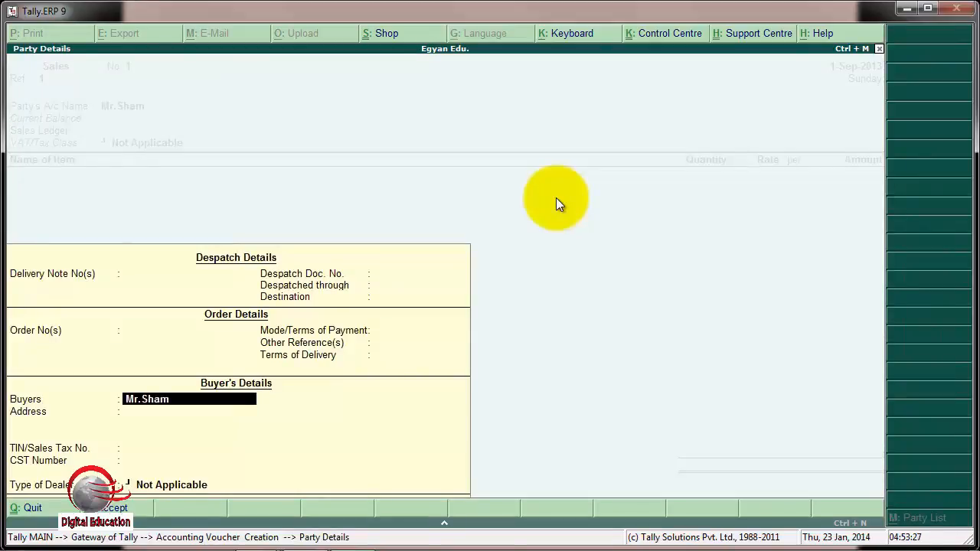
key("Return")
key("Return")
key("Return")
key("Return")
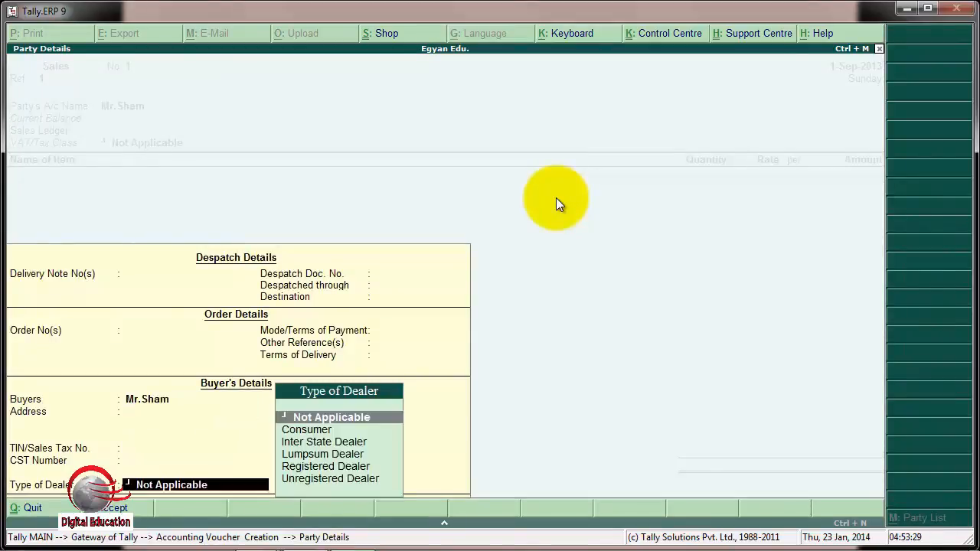
key("Return")
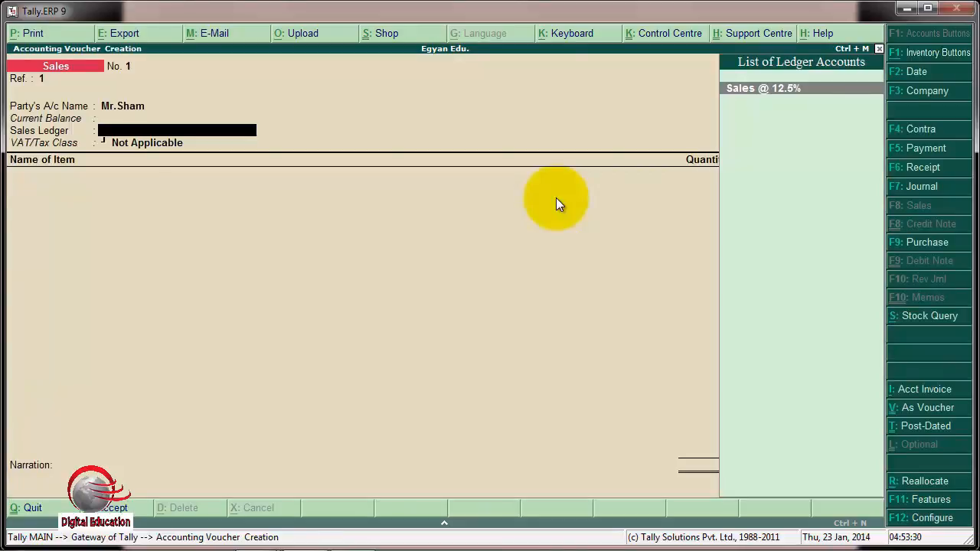
Select the Sales @ 12.5% ledger and add the Keyboard item with quantity 100 at a rate of 400.
key("Return")
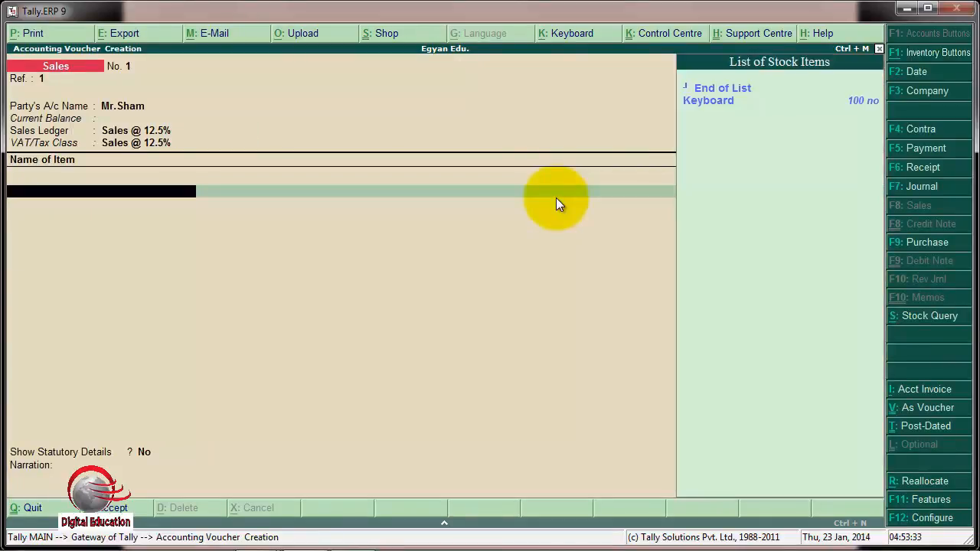
key("Down")
key("Return")
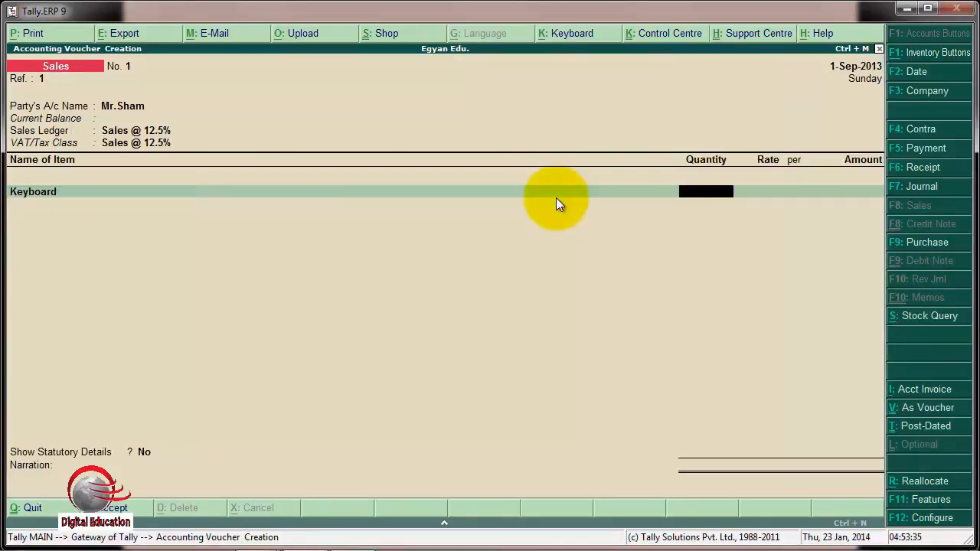
type("100")
key("Return")
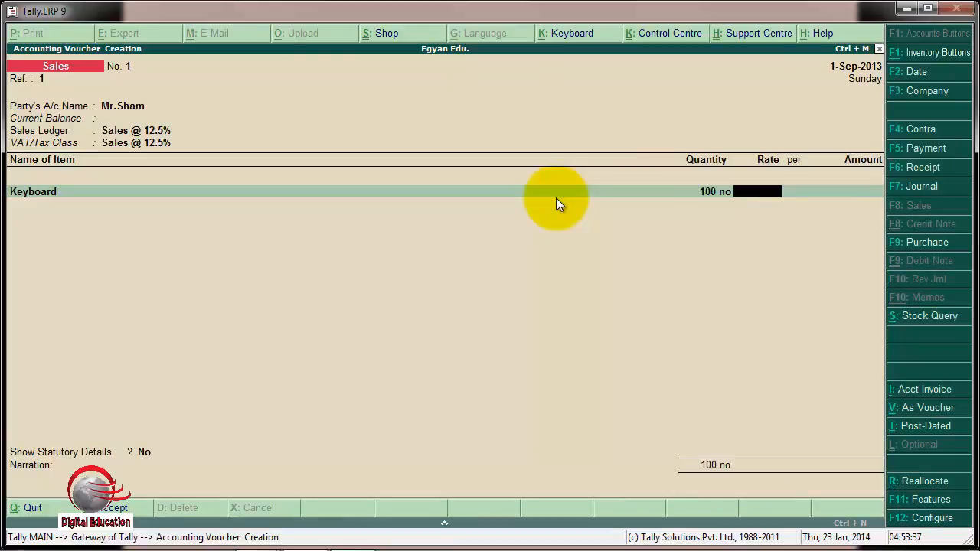
type("400")
key("Return")
key("Return")
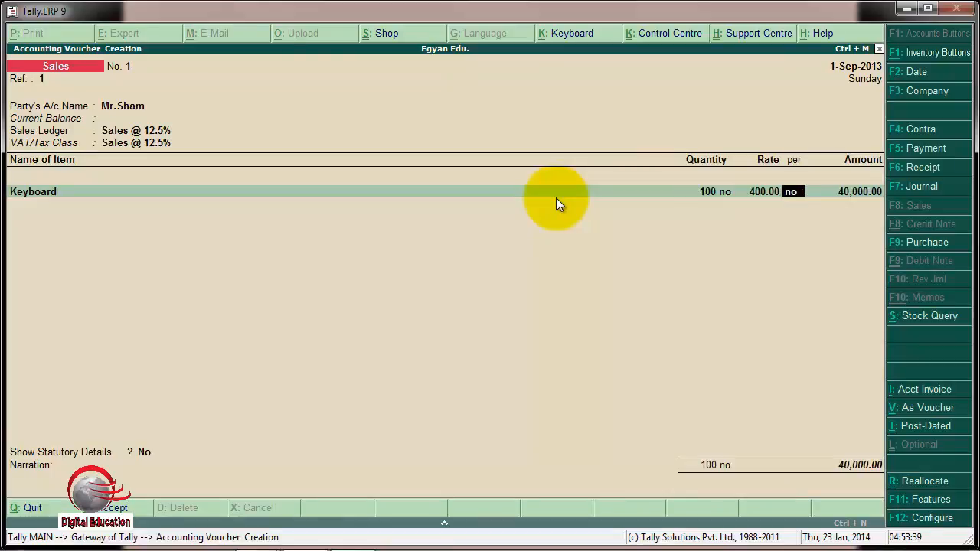
key("Return")
key("Return")
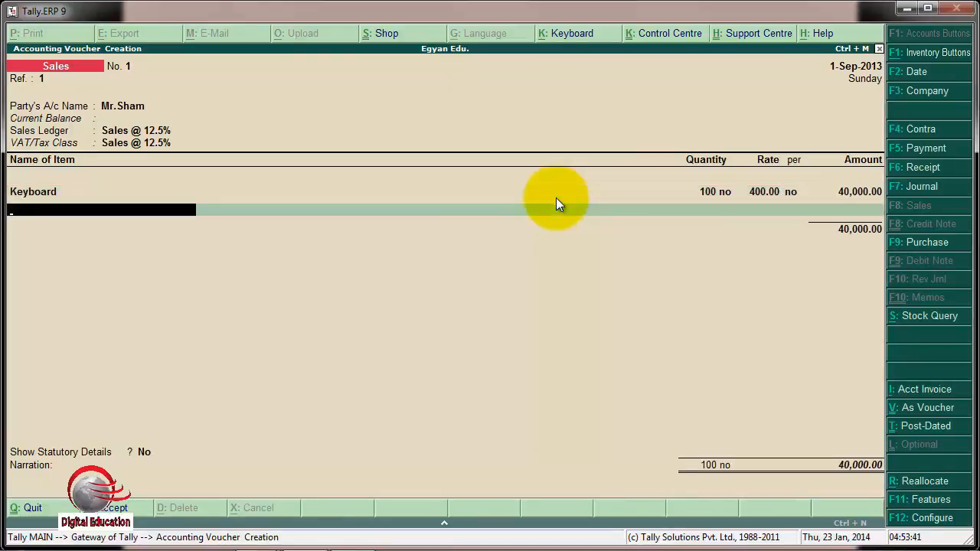
type("O")
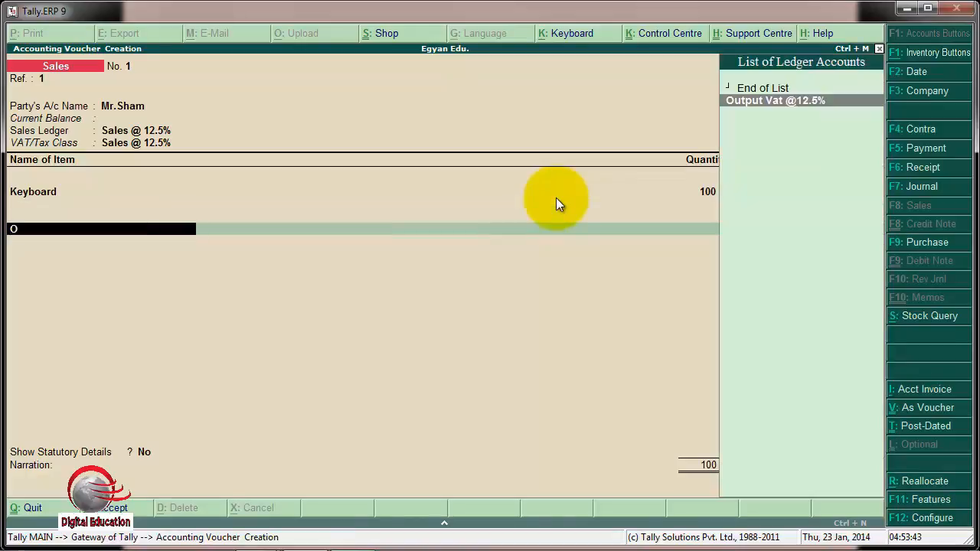
key("Return")
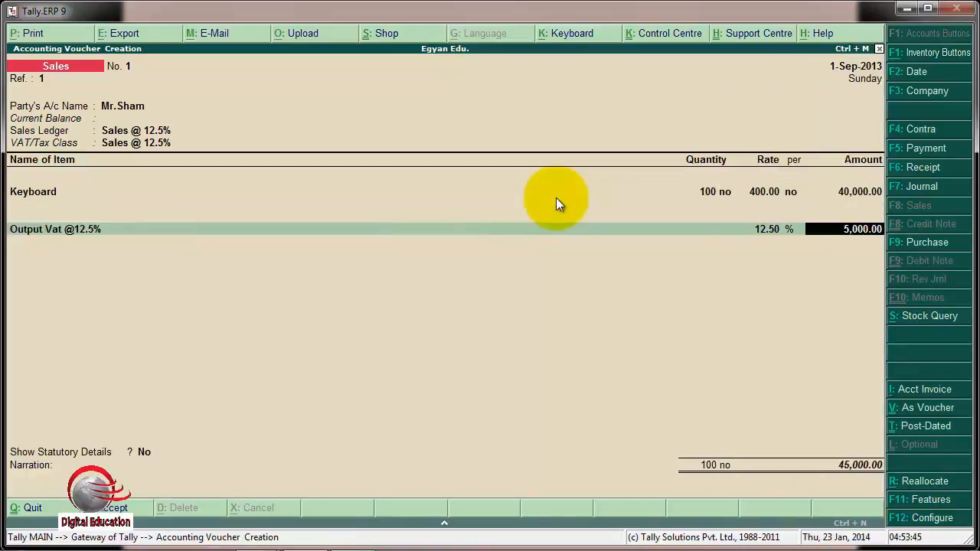
key("Return")
key("Return")
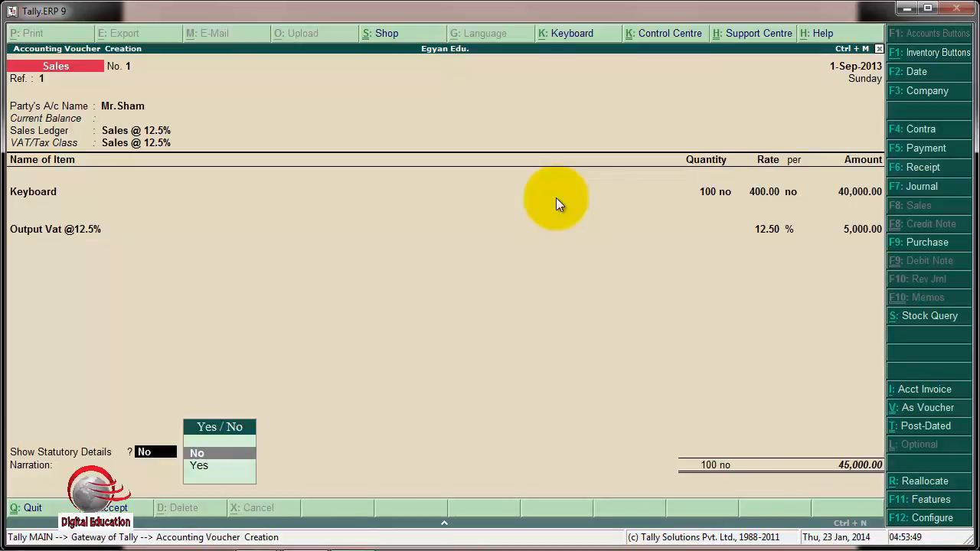
key("Return")
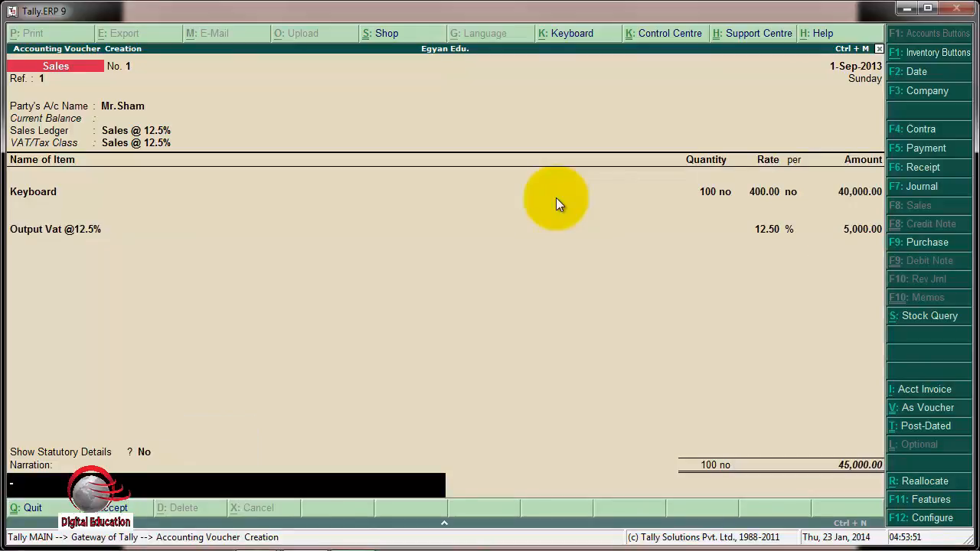
key("Return")
key("Return")
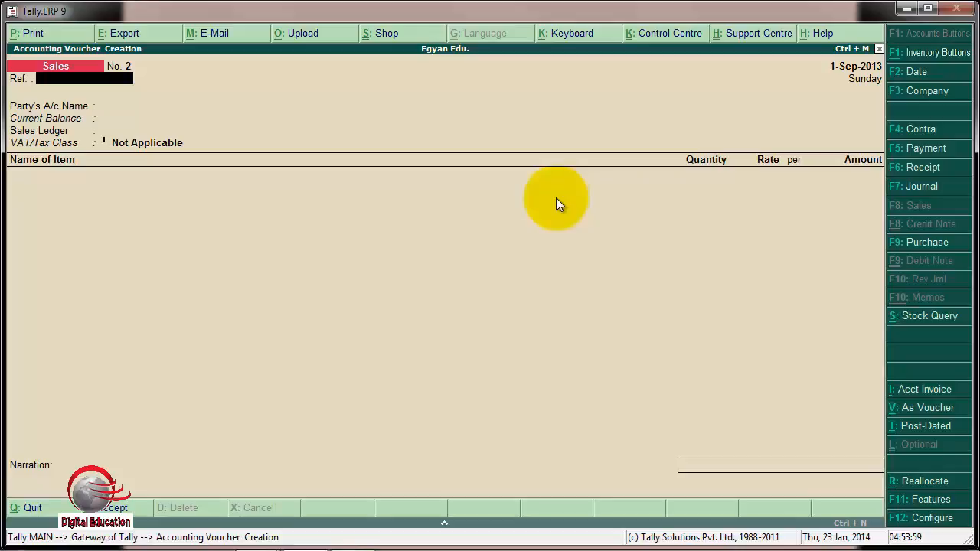
Switch to the presentation to check the sale's total and the VAT Payable calculation and required ledgers, and return to Tally.ERP 9.
key("alt+Tab")
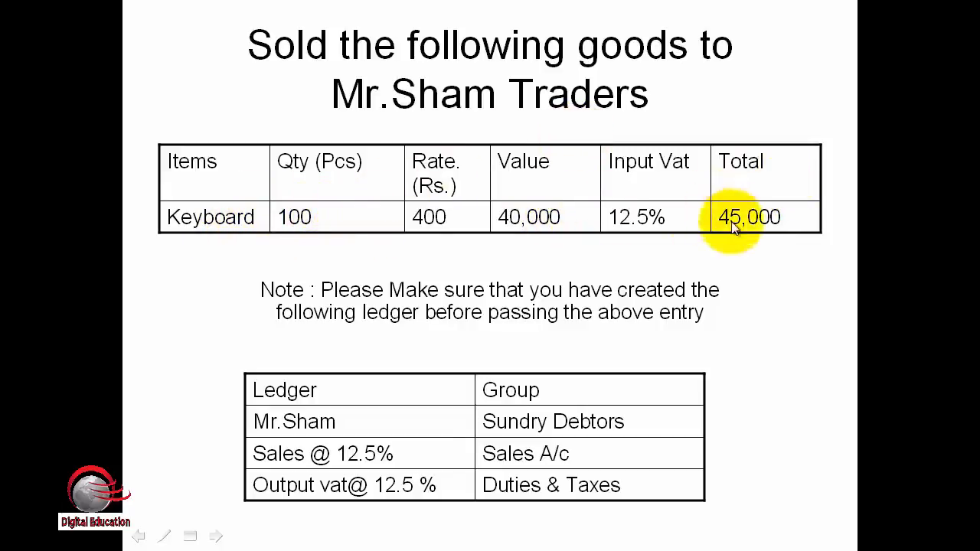
left_click(760, 214)
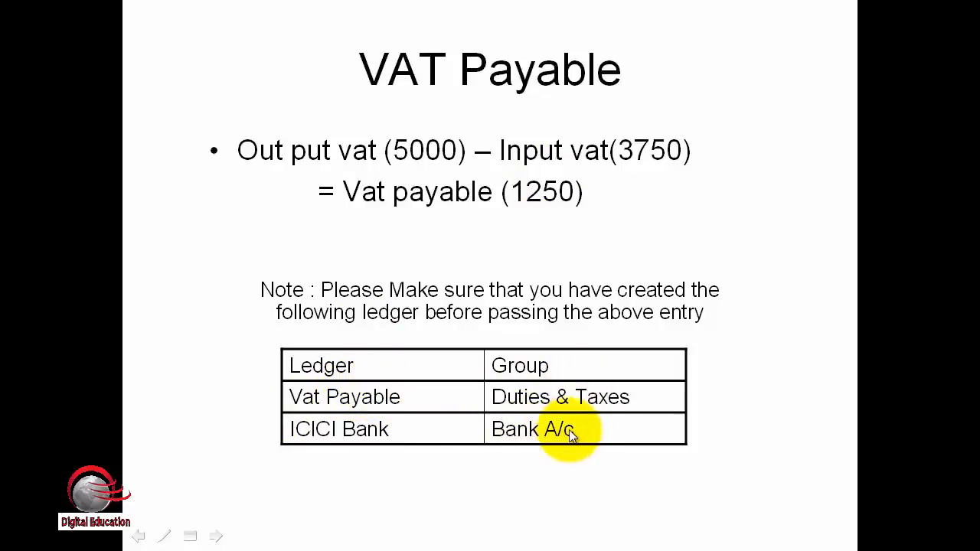
key("alt+Tab")
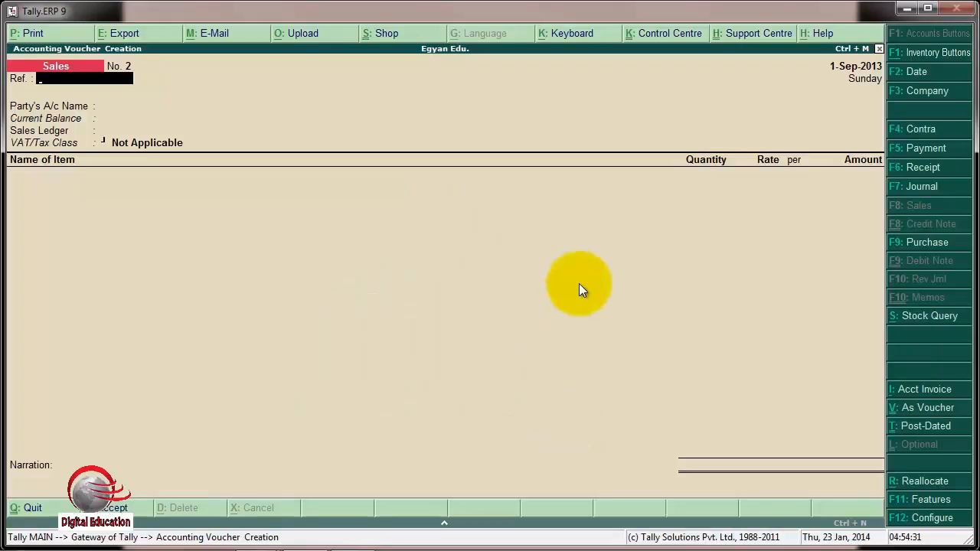
Leave the sales voucher and open the creation form for a single ledger.
key("Escape")
key("Return")
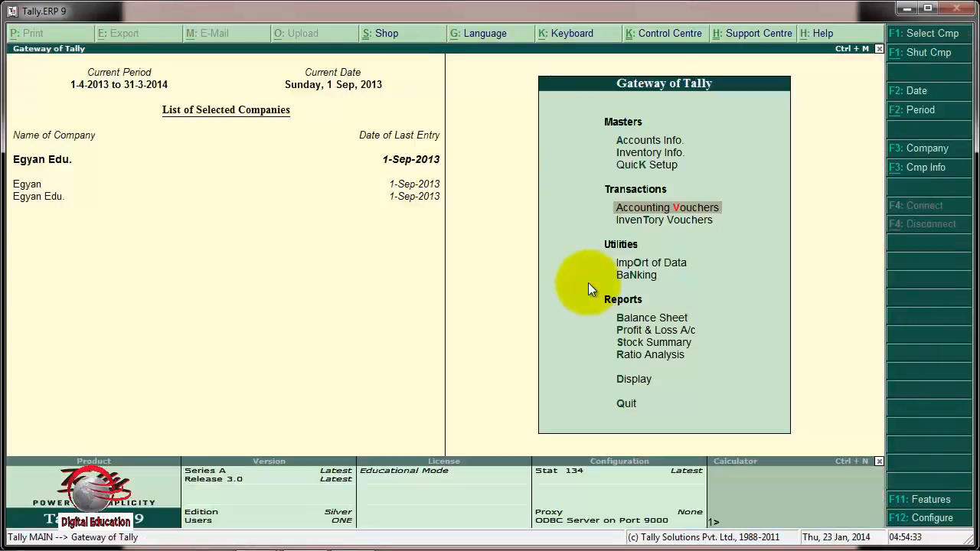
key("Up")
key("Up")
key("Up")
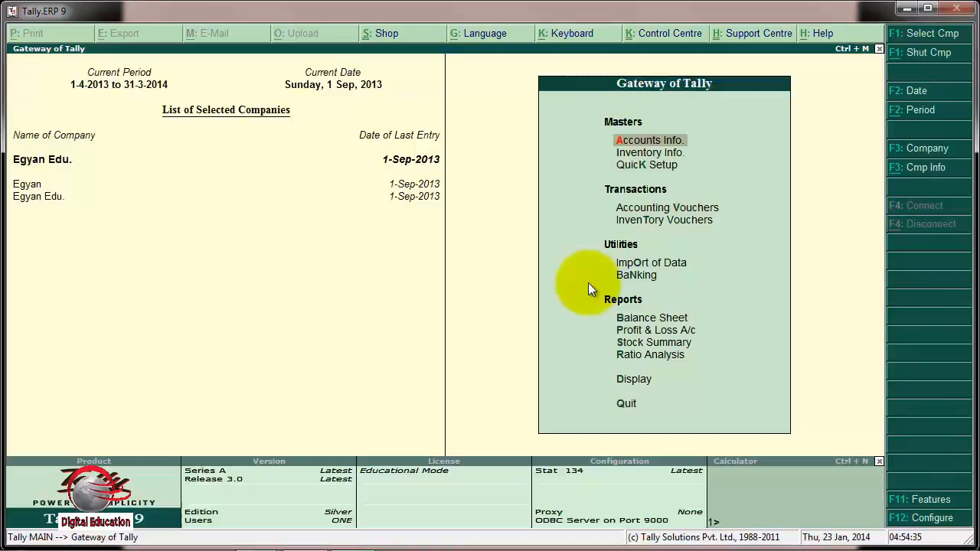
key("Return")
key("Down")
key("Return")
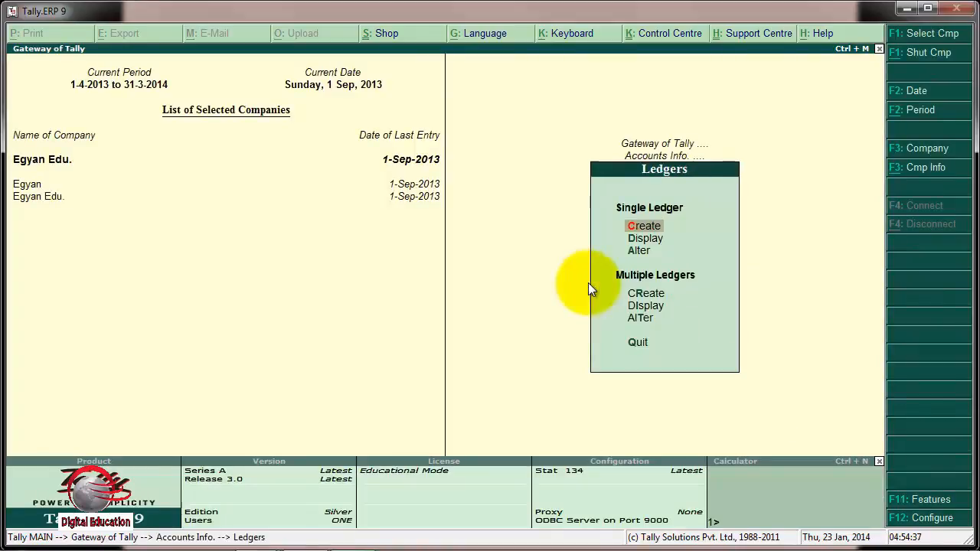
key("Return")
Name the new ledger Vat Payable and place it under Duties & Taxes.
type("V")
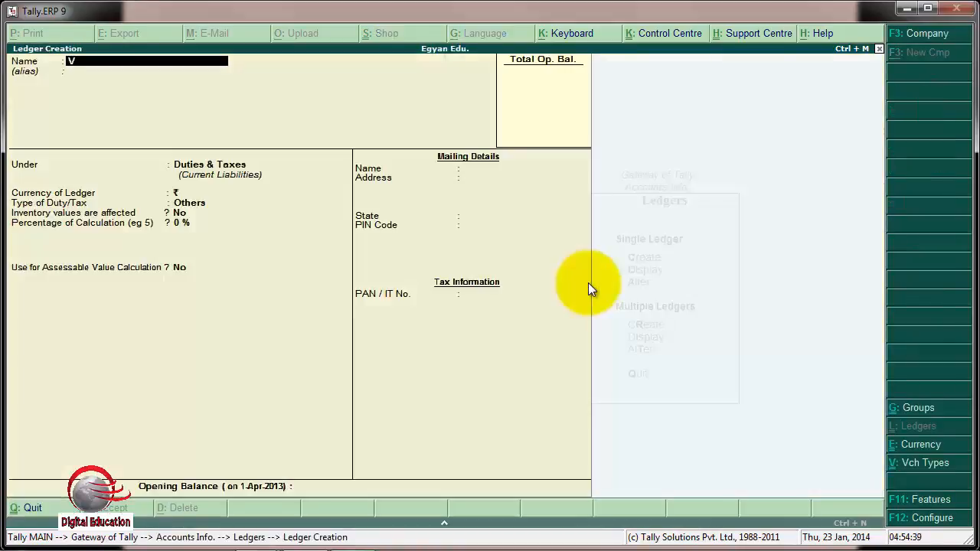
type("at Payable")
key("Return")
key("Return")
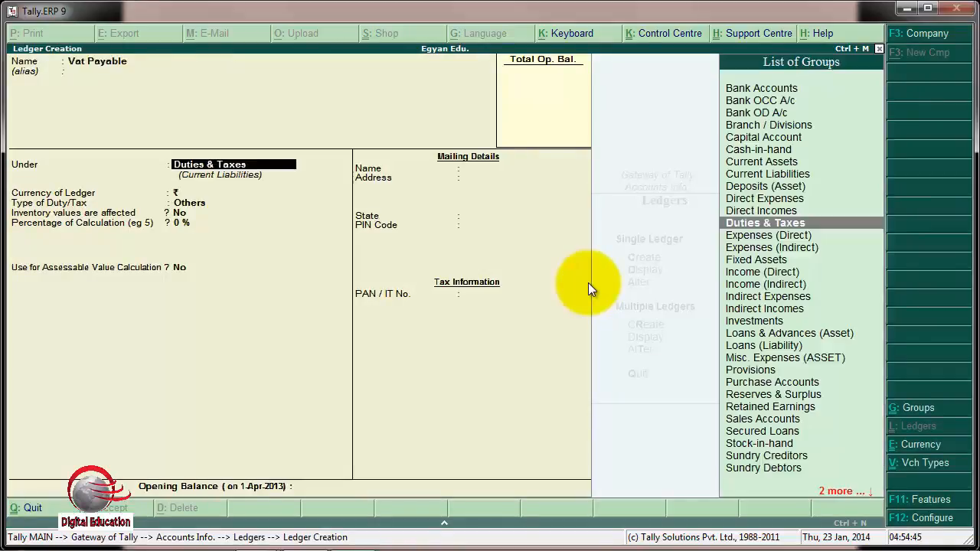
key("Return")
key("Return")
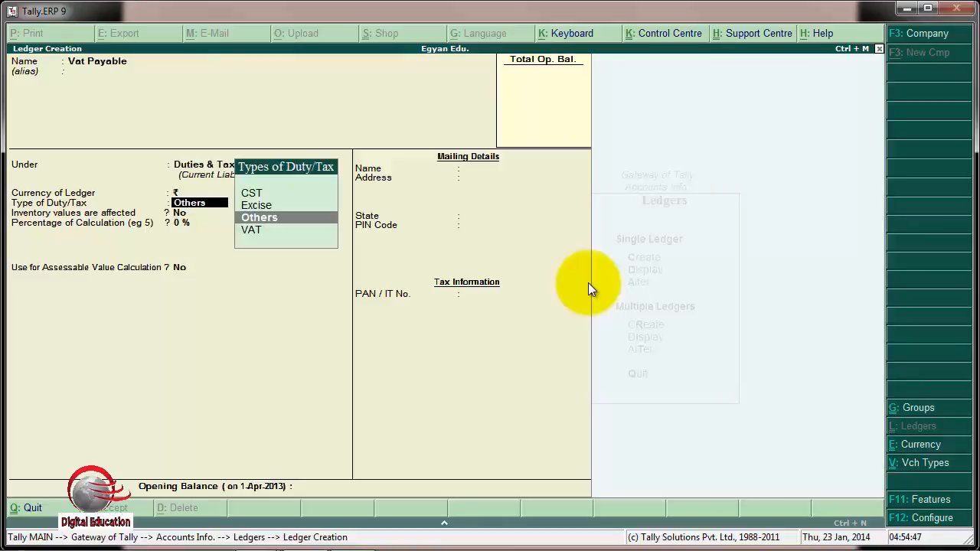
Set the Vat Payable ledger's type of duty/tax to VAT, with VAT sub type and VAT/Tax class as Not Applicable.
key("Down")
key("Return")
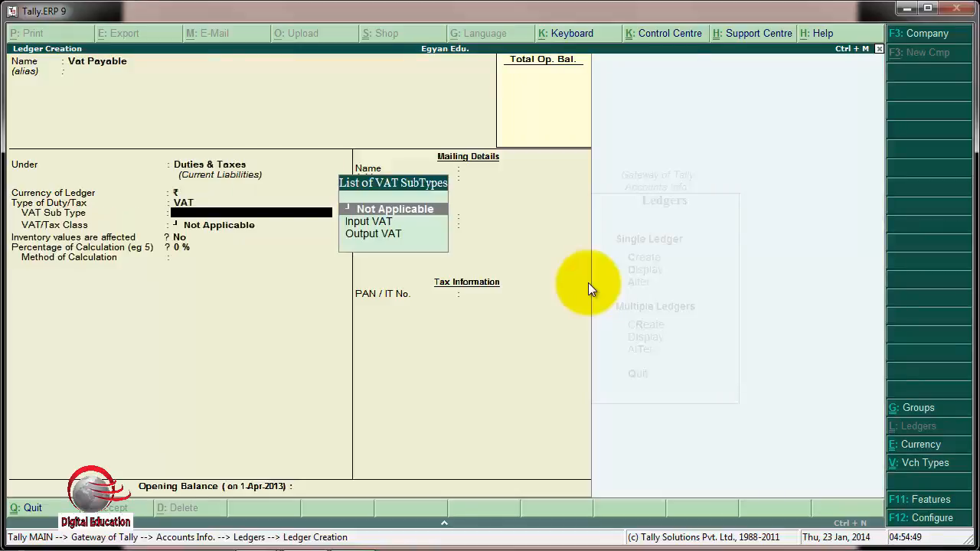
key("Return")
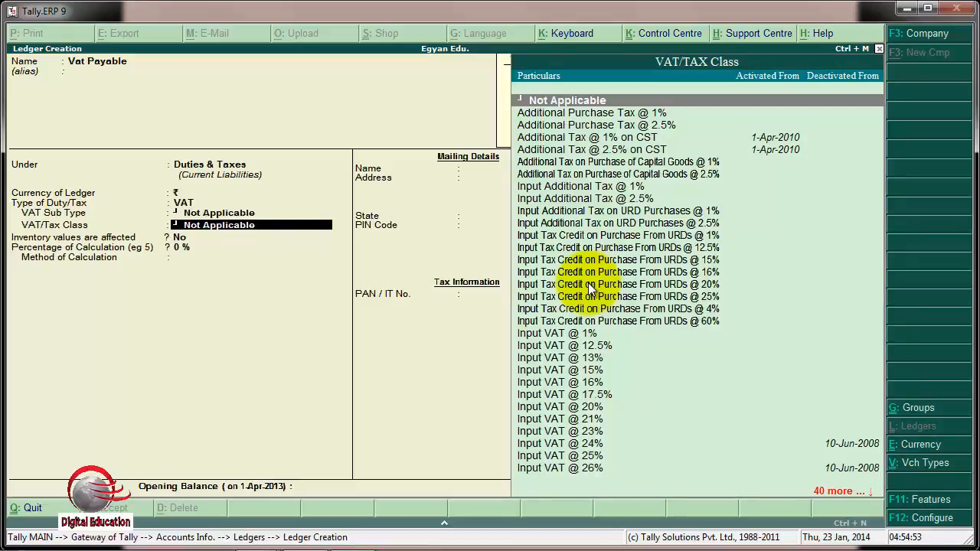
key("Return")
key("Return")
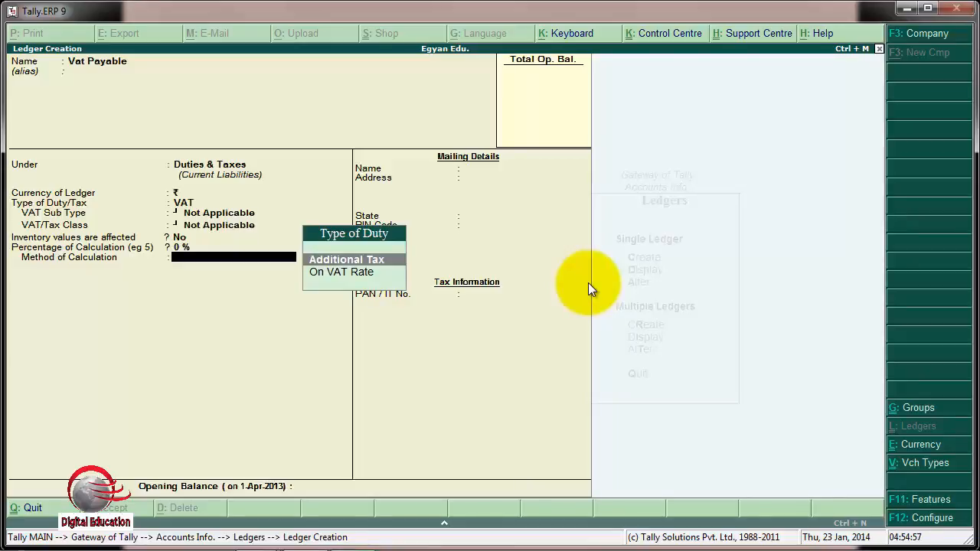
Set the method of calculation to On VAT Rate and save the Vat Payable ledger without an opening balance.
key("Down")
key("Return")
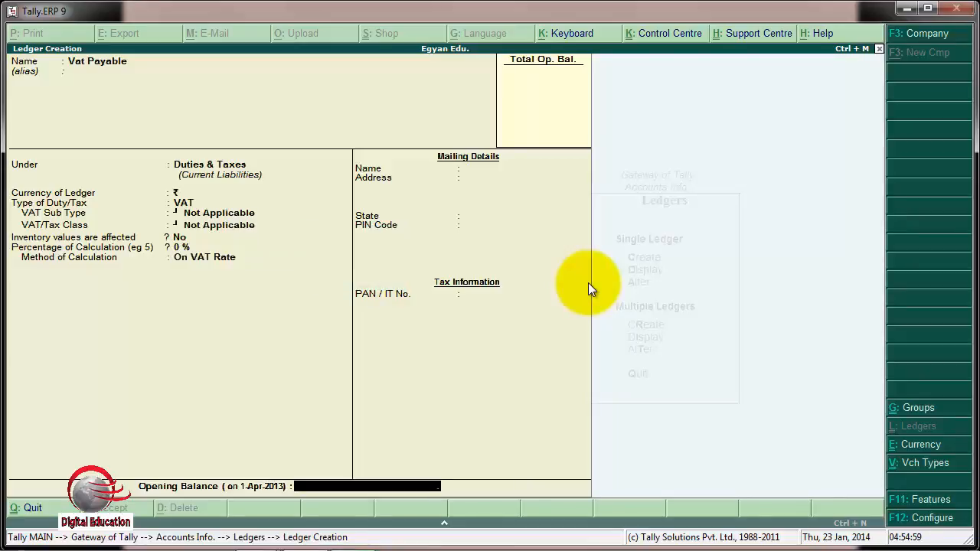
key("Return")
key("Return")
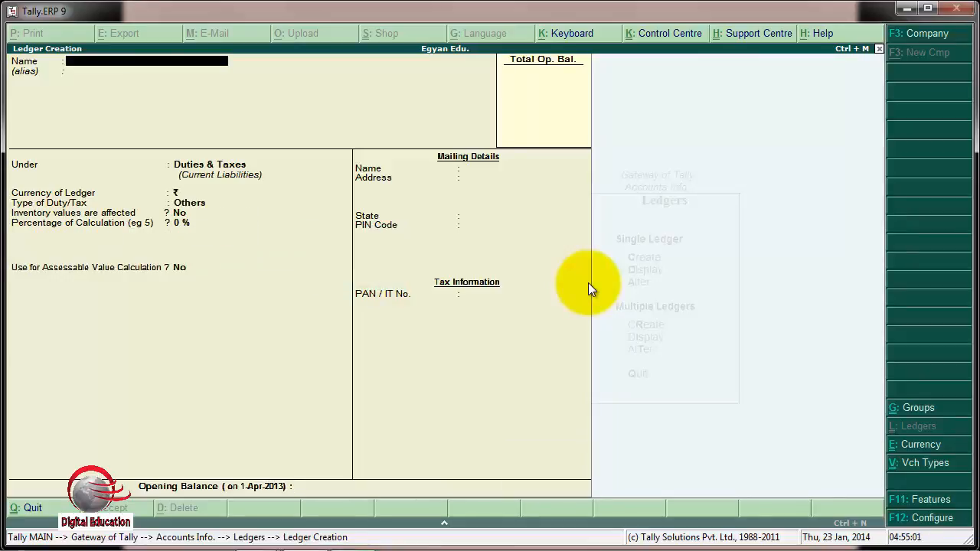
Create a new single ledger named ICICI Bank and place it under Bank Accounts.
key("Escape")
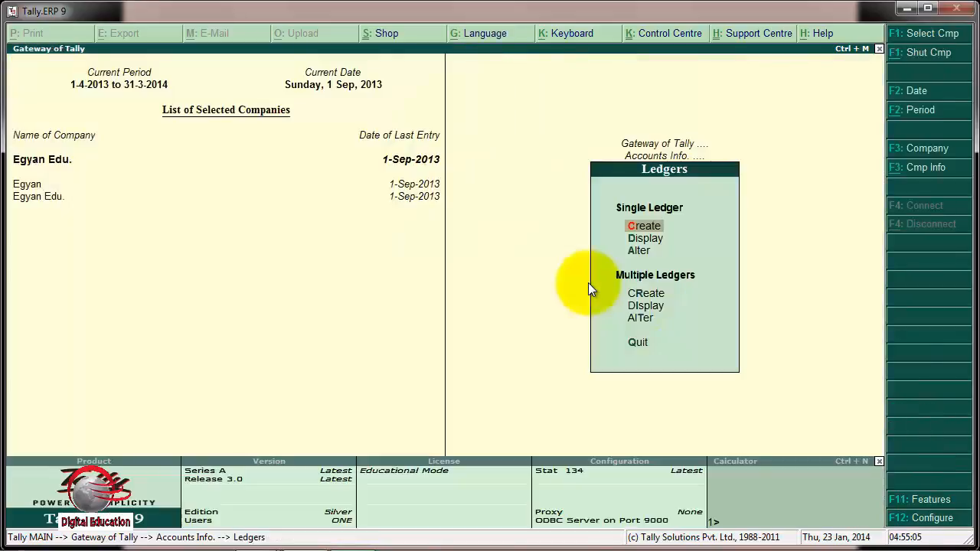
key("Return")
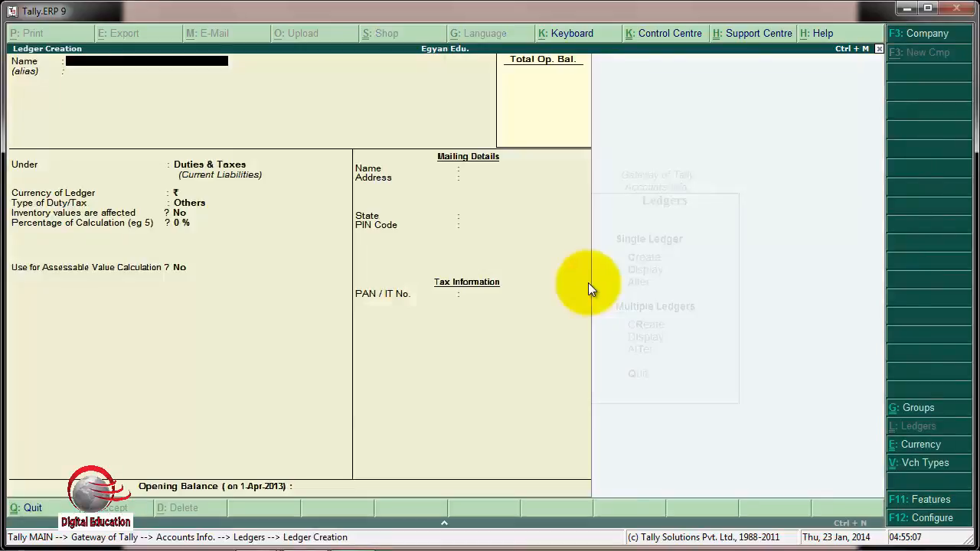
type("ICICI Bank")
key("Return")
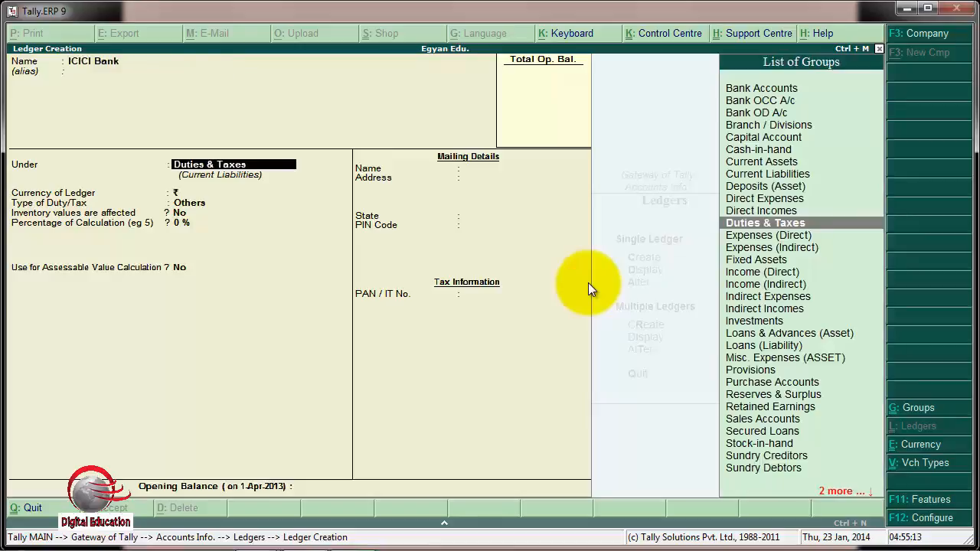
type("B")
key("Return")
Keep the ICICI Bank ledger's default details with State as Not Applicable, save it without an opening balance, and return to the Gateway of Tally.
key("Return")
key("Return")
key("Return")
key("Return")
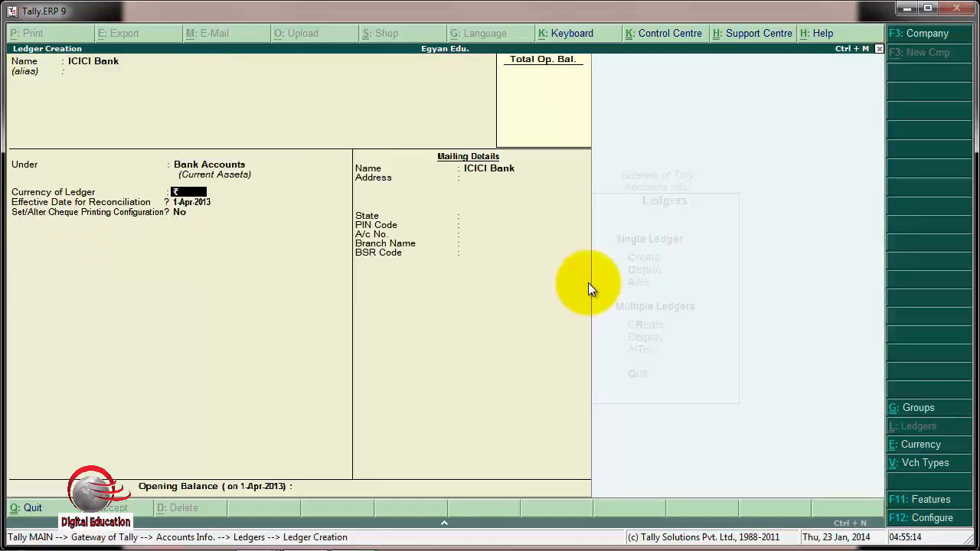
key("Return")
key("Return")
key("Return")
key("Return")
key("Return")
key("Return")
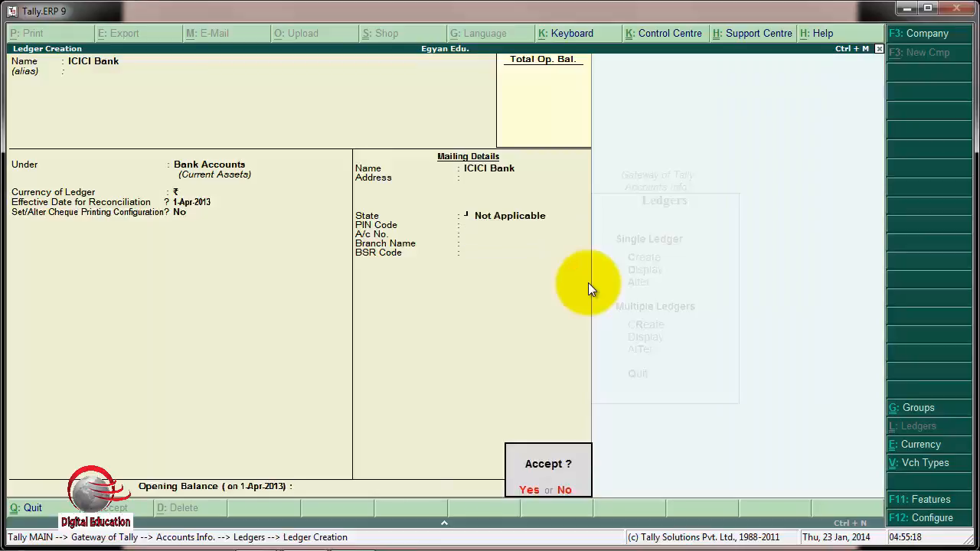
key("Return")
key("Escape")
key("Return")
key("Escape")
key("Escape")
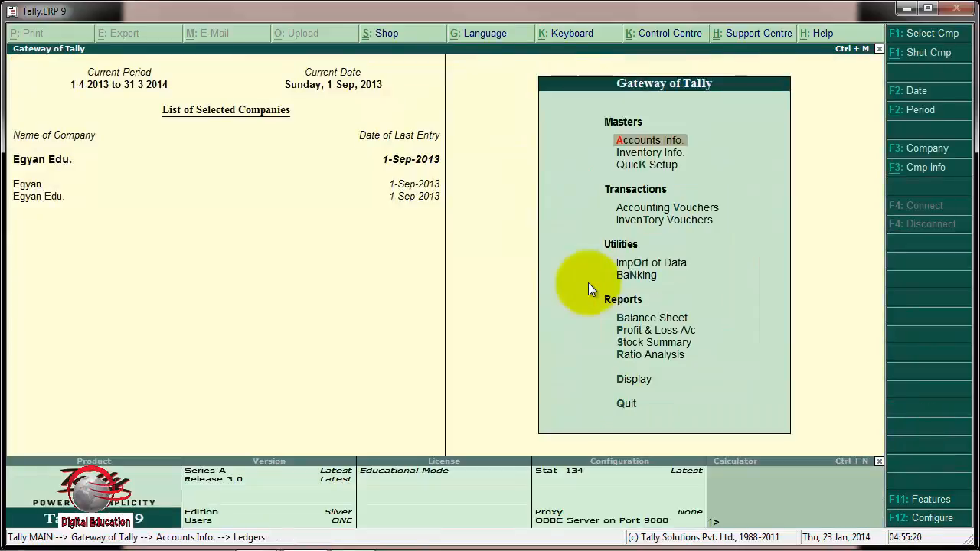
key("Down")
key("Down")
key("Down")
key("Return")
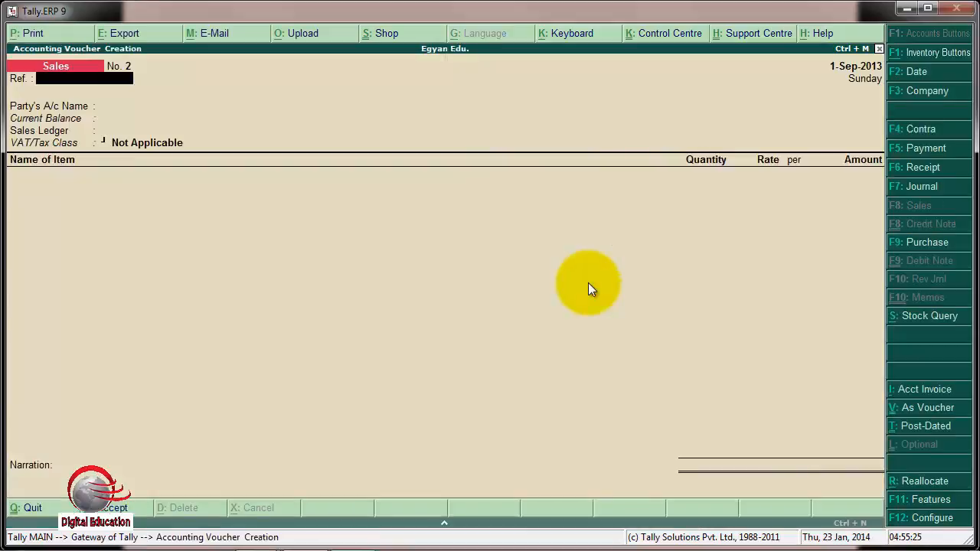
key("F7")
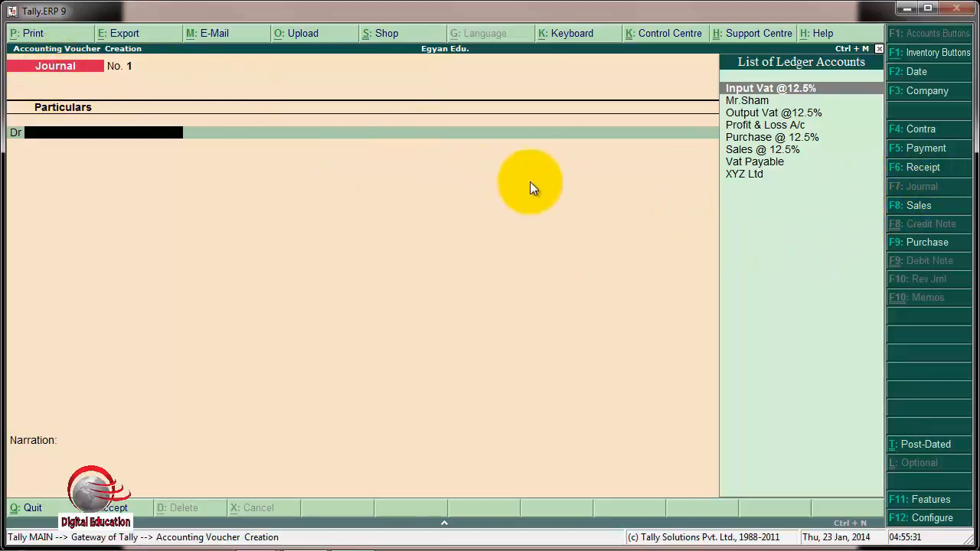
key("Down")
key("Down")
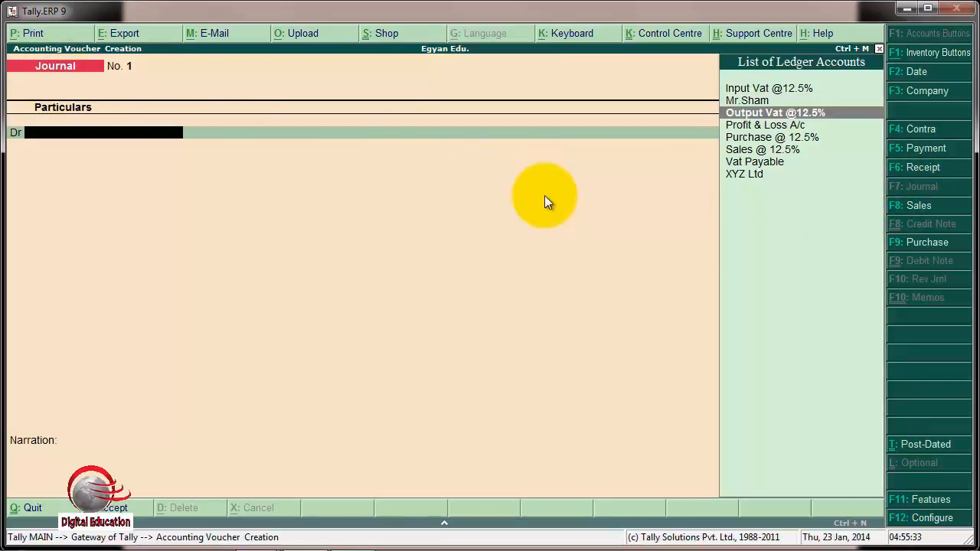
key("Return")
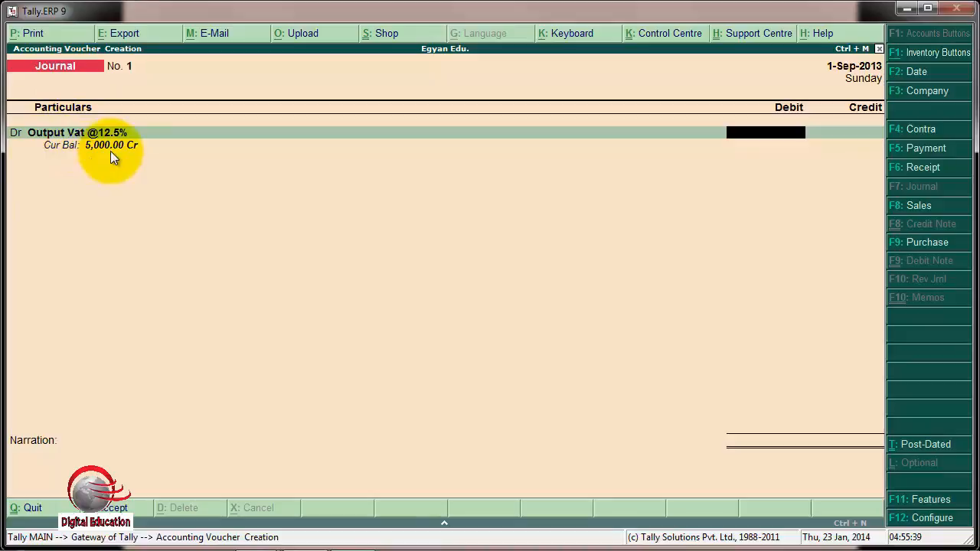
type("5000")
key("Return")
key("Return")
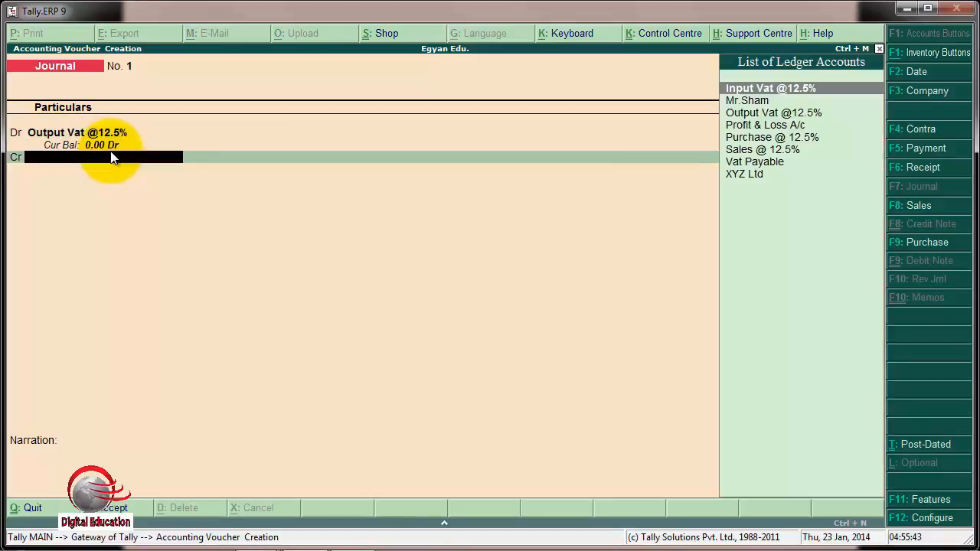
type("i")
key("Return")
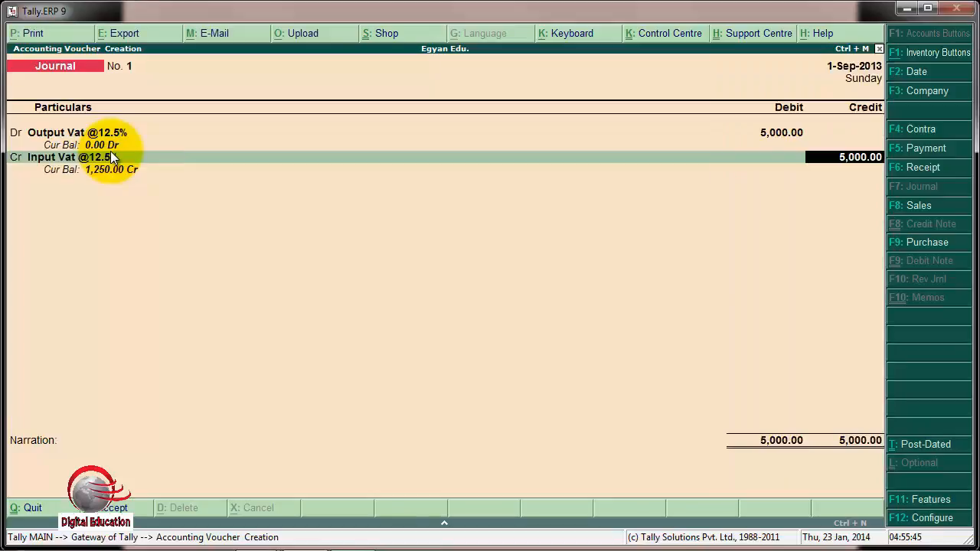
type("3750")
key("Return")
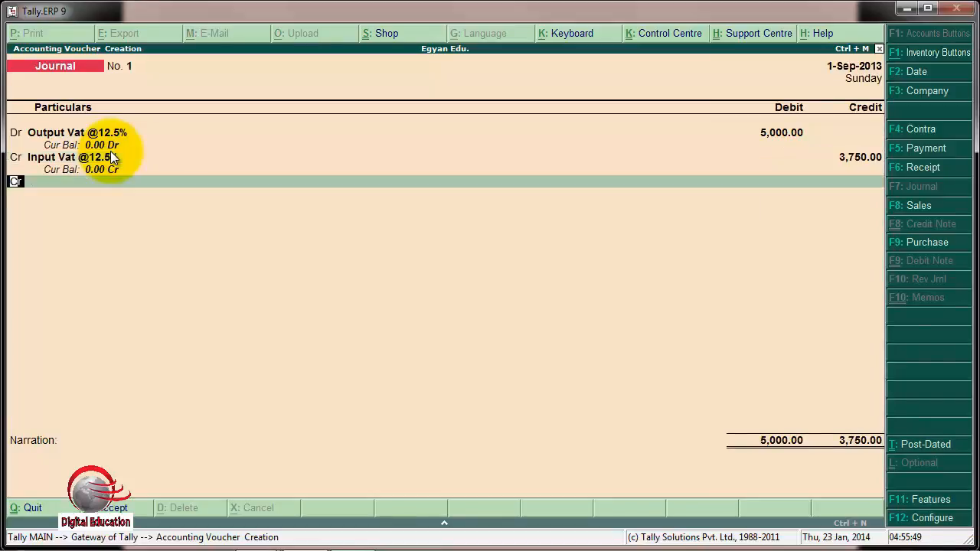
Credit Vat Payable with the remaining 1,250 and save the journal voucher without a narration.
key("Return")
type("V")
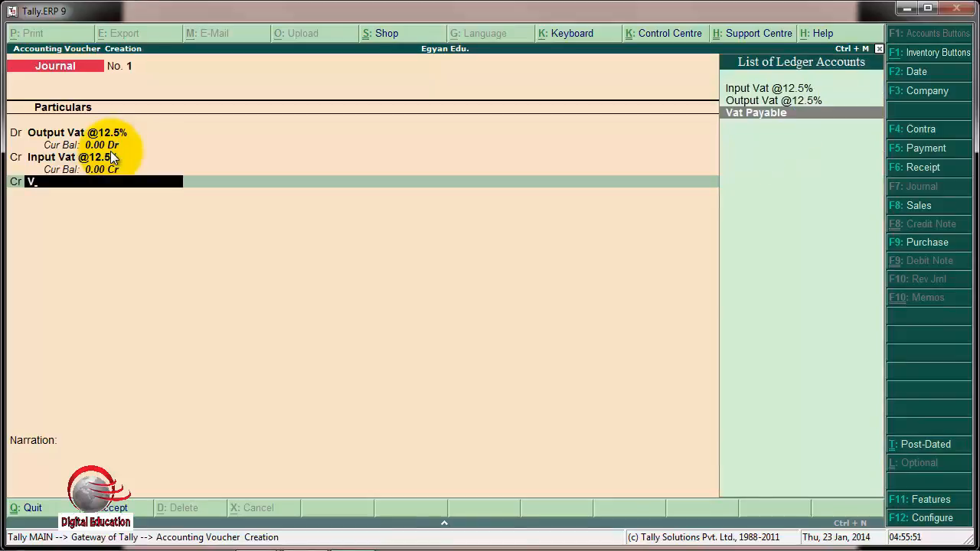
key("Return")
key("Return")
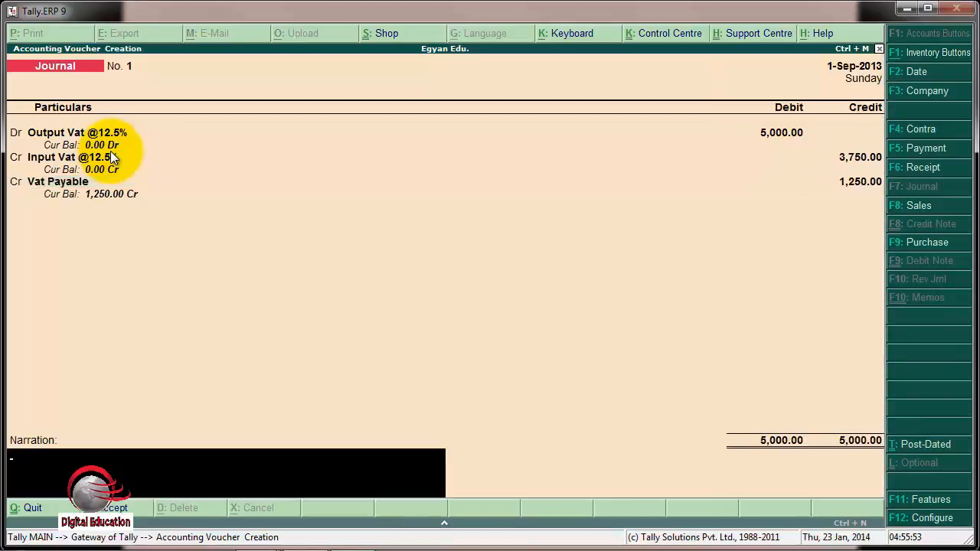
key("Return")
key("Return")
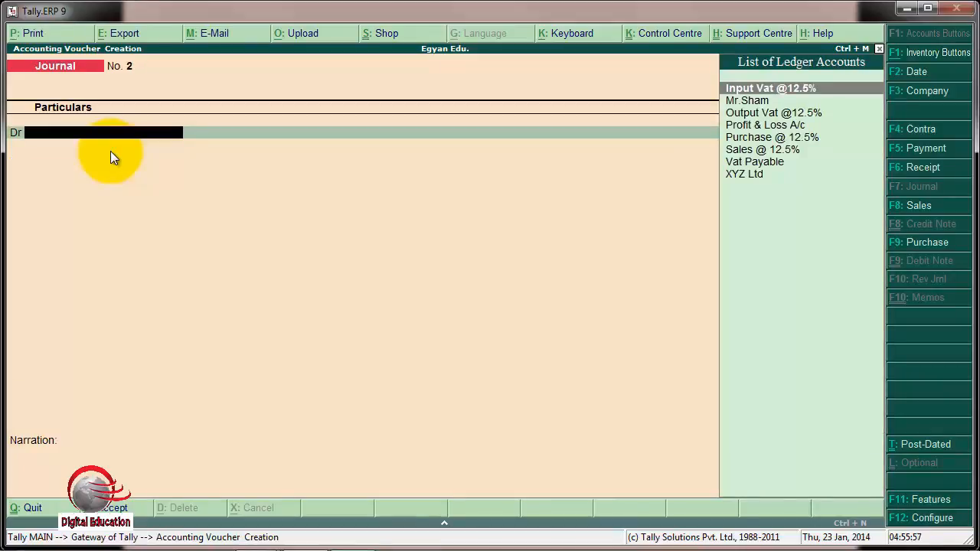
Leave the journal voucher, start a payment voucher and debit Vat Payable with 1250.
key("Escape")
key("y")
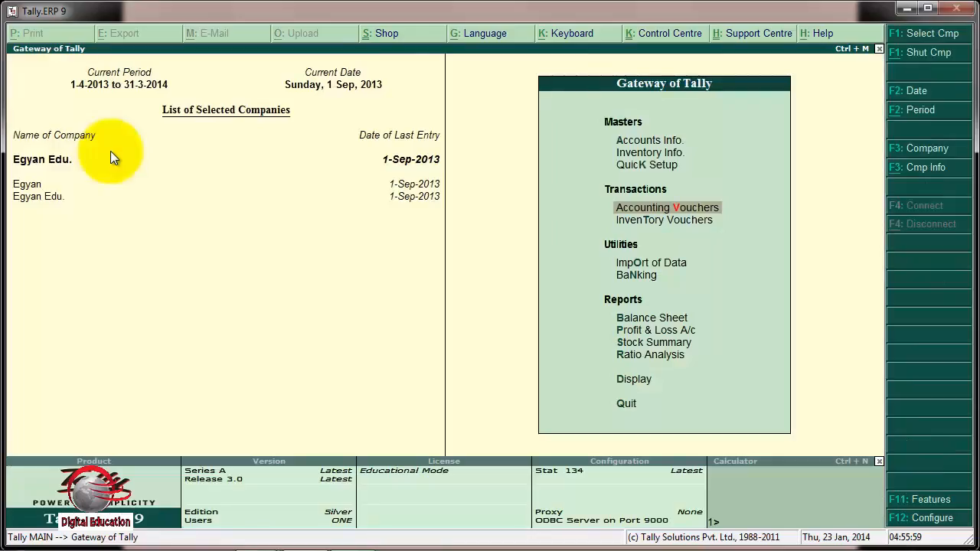
key("Return")
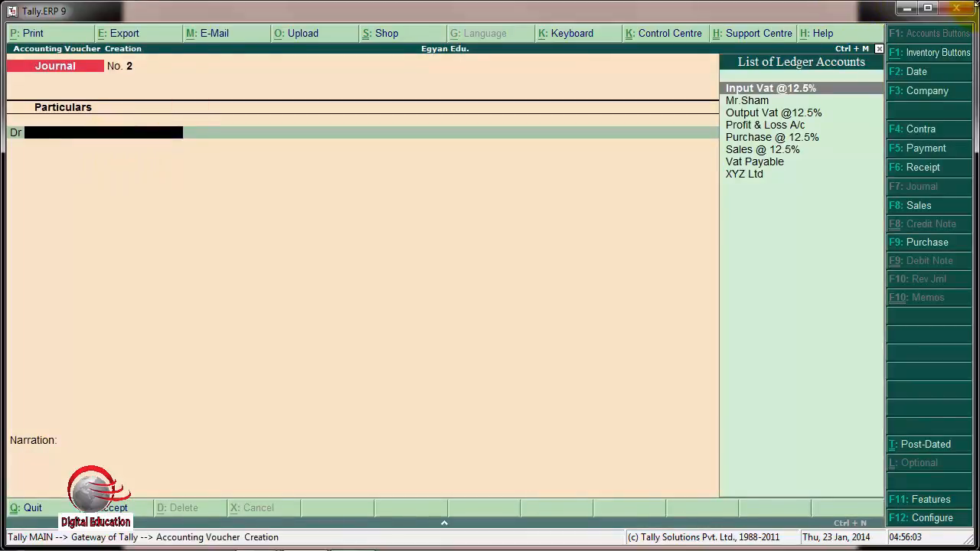
left_click(915, 153)
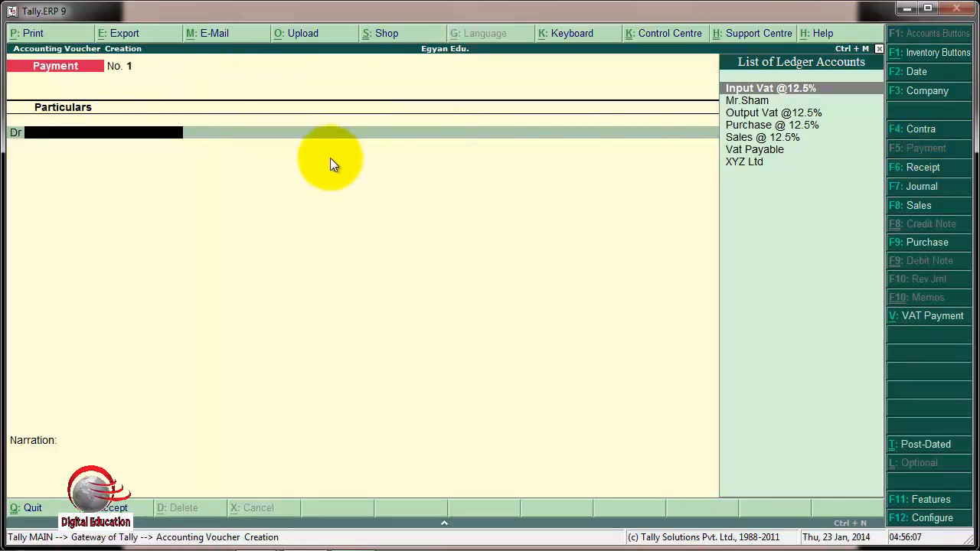
type("V")
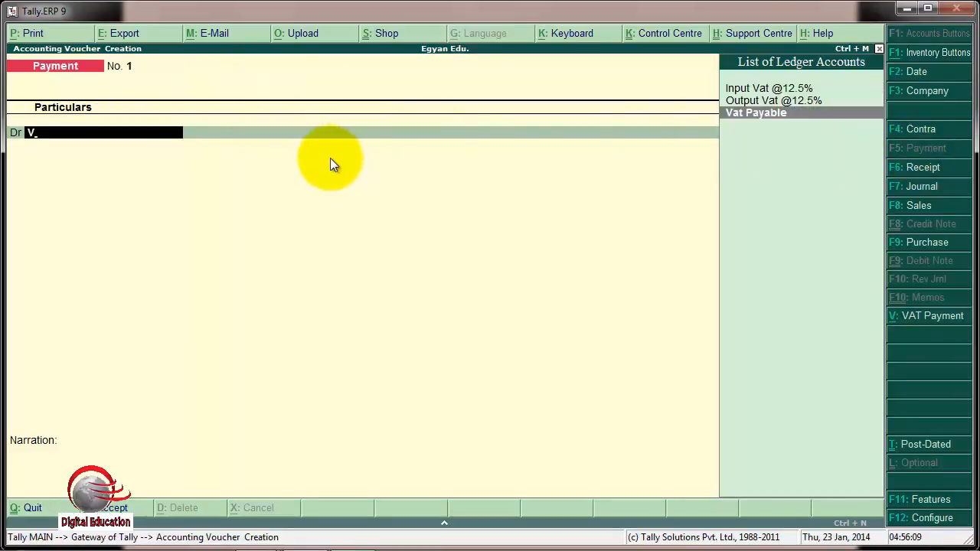
key("Return")
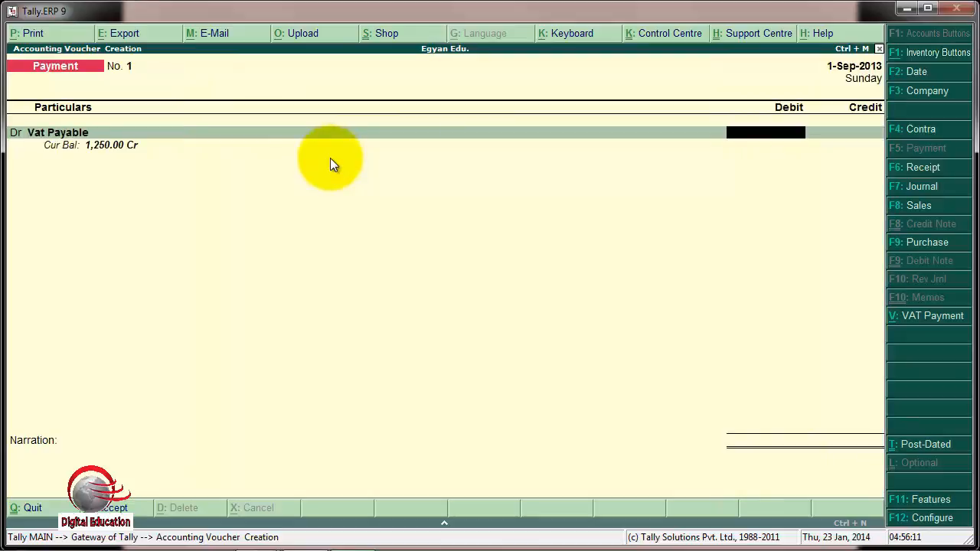
type("1250")
key("Return")
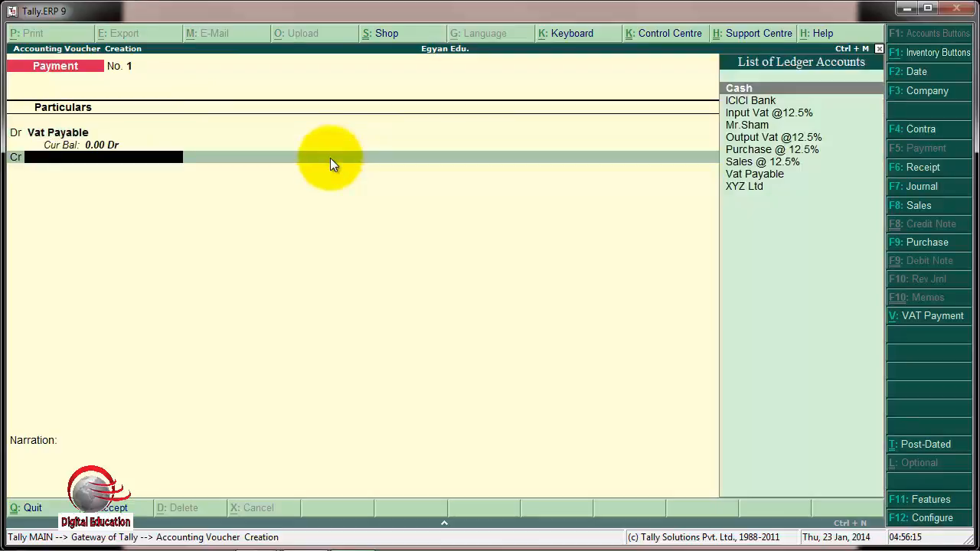
Credit ICICI Bank with 1,250 and allocate the amount as a cheque favouring Vat Payable.
type("I")
key("Return")
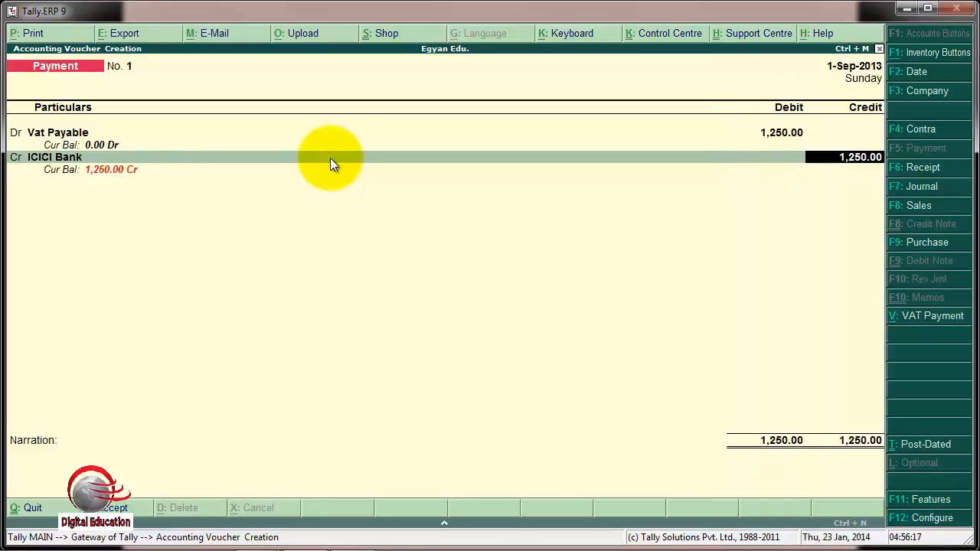
key("Return")
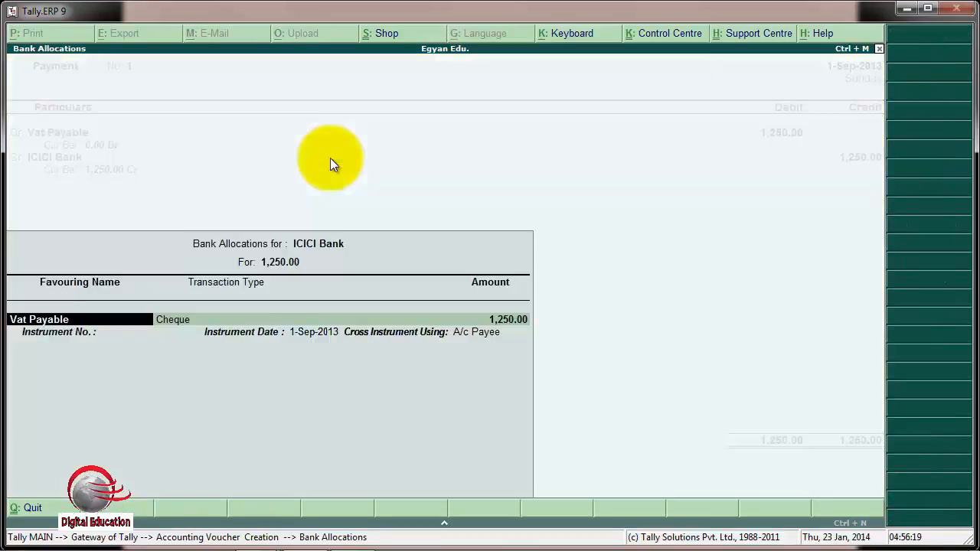
key("Return")
key("Return")
key("Return")
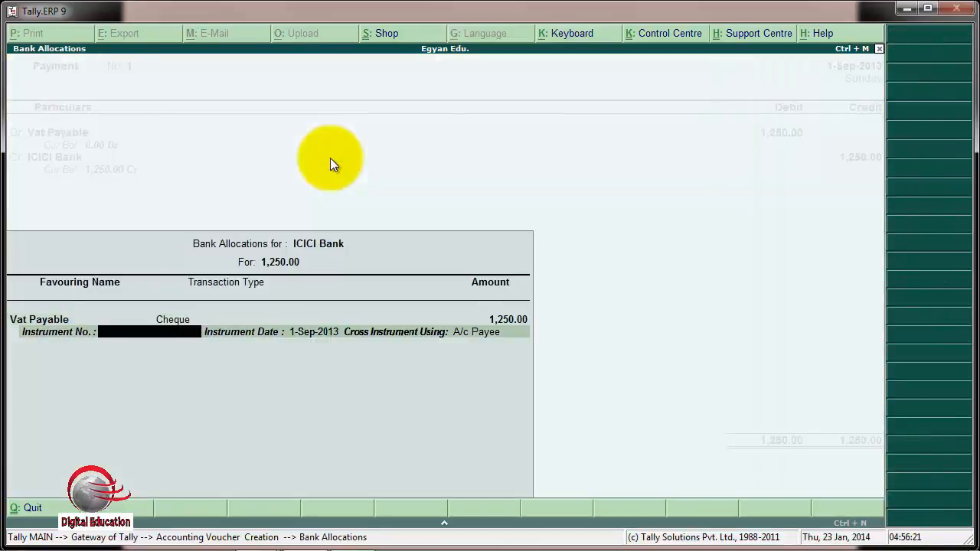
Set the cheque's instrument number to 1254, keep the date 1-Sep-2013 and A/c Payee crossing, and save the payment voucher.
type("1254")
key("Return")
key("Return")
key("Return")
key("Return")
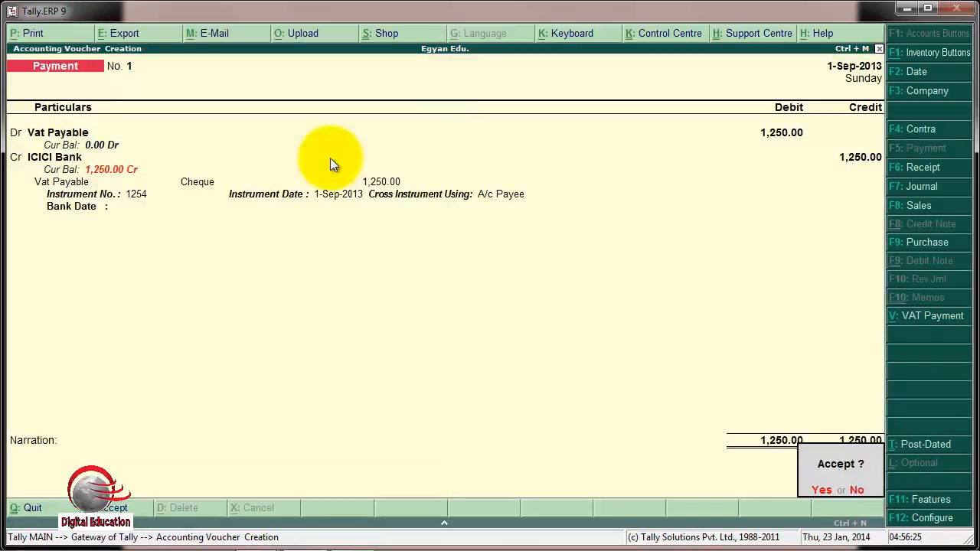
key("Return")
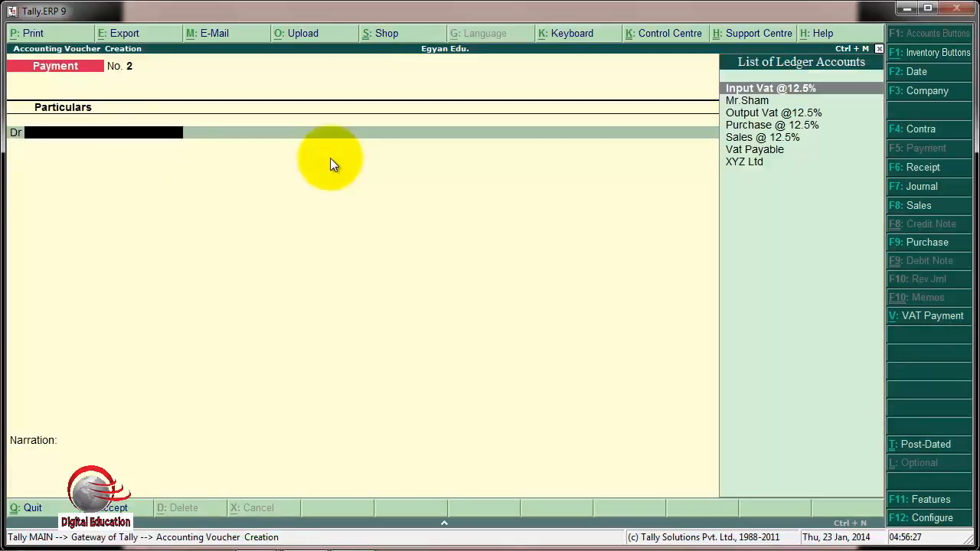
Switch to the Vat Entry PowerPoint slide show and view the Profit calculation slide.
key("alt+Tab")
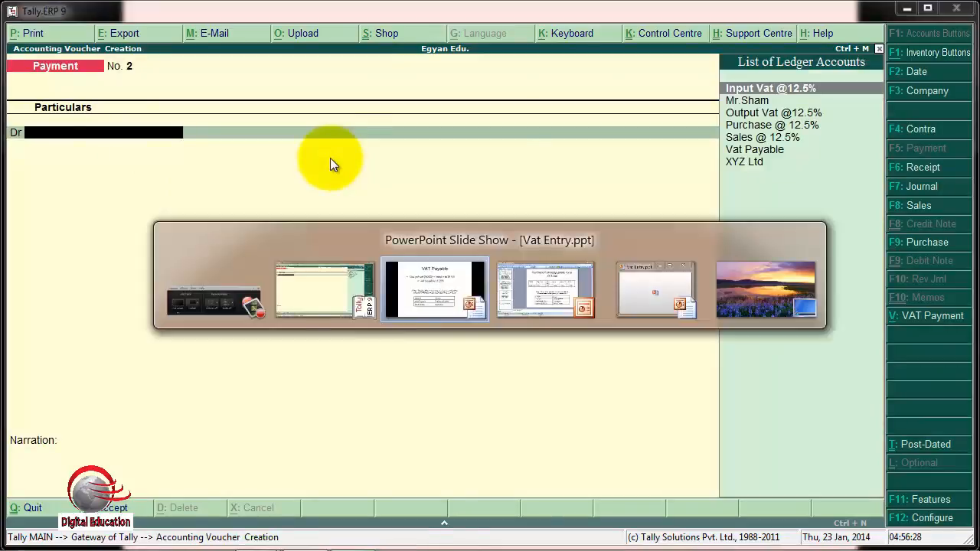
key("Down")
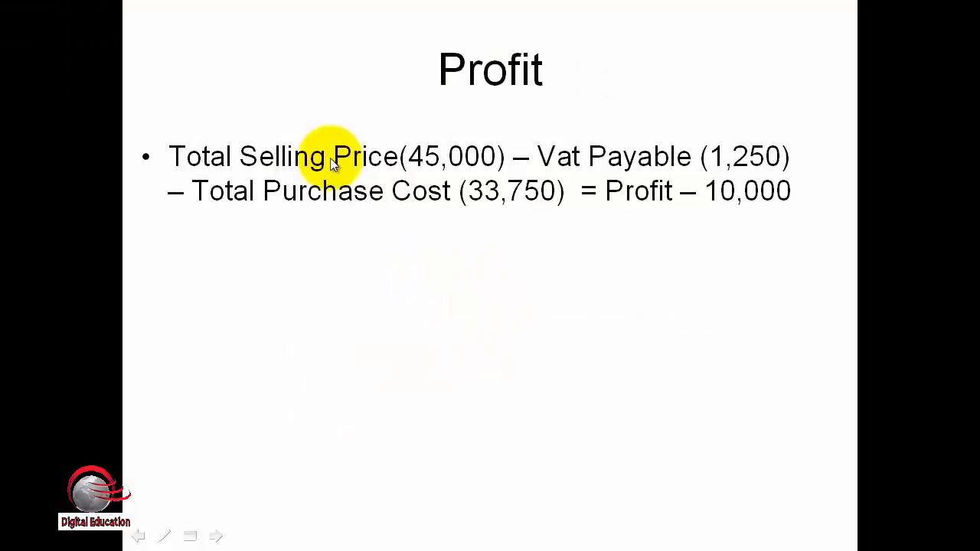